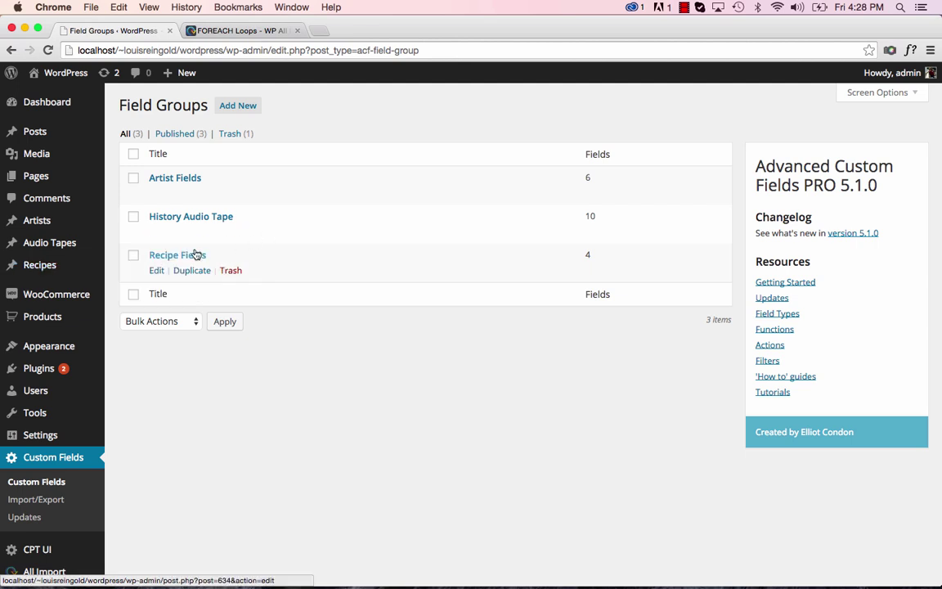
# In the Recipe Fields group, expand the Ingredients repeater to review its seven text sub-fields, Quantity through Measure Gram Weight
pyautogui.click(196, 255)
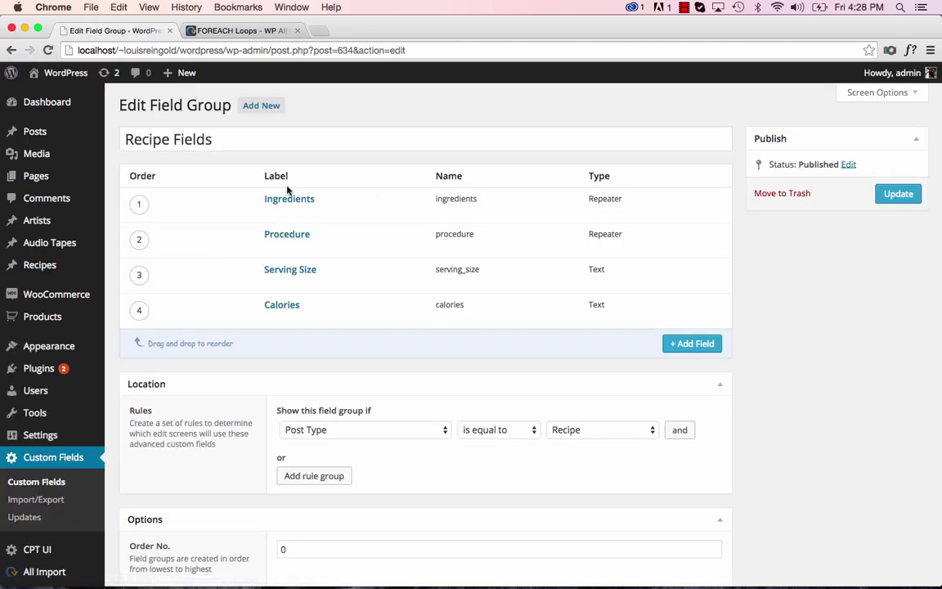
pyautogui.moveTo(254, 206)
pyautogui.moveTo(342, 276)
pyautogui.moveTo(272, 248)
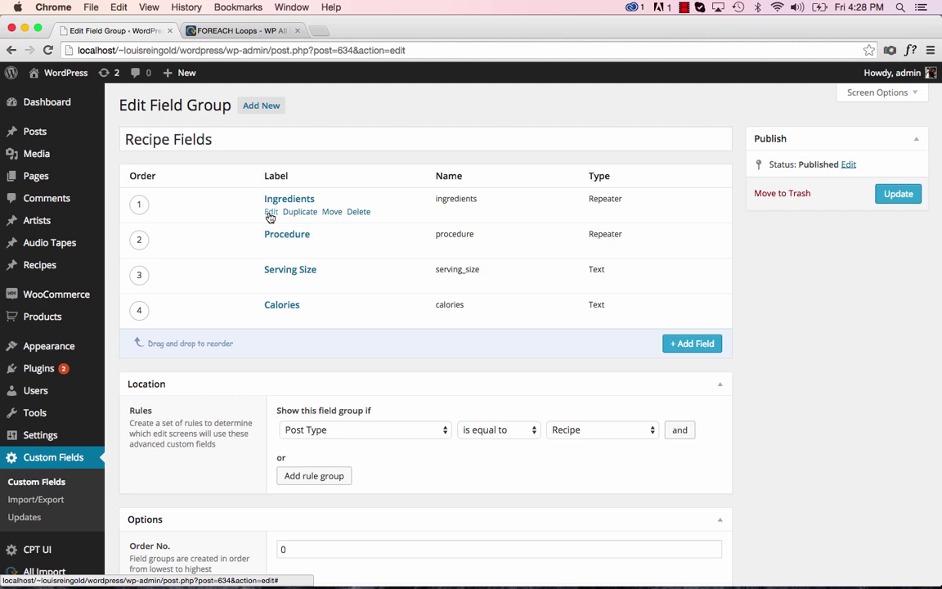
pyautogui.click(270, 212)
pyautogui.scroll(-5, 400, 301)
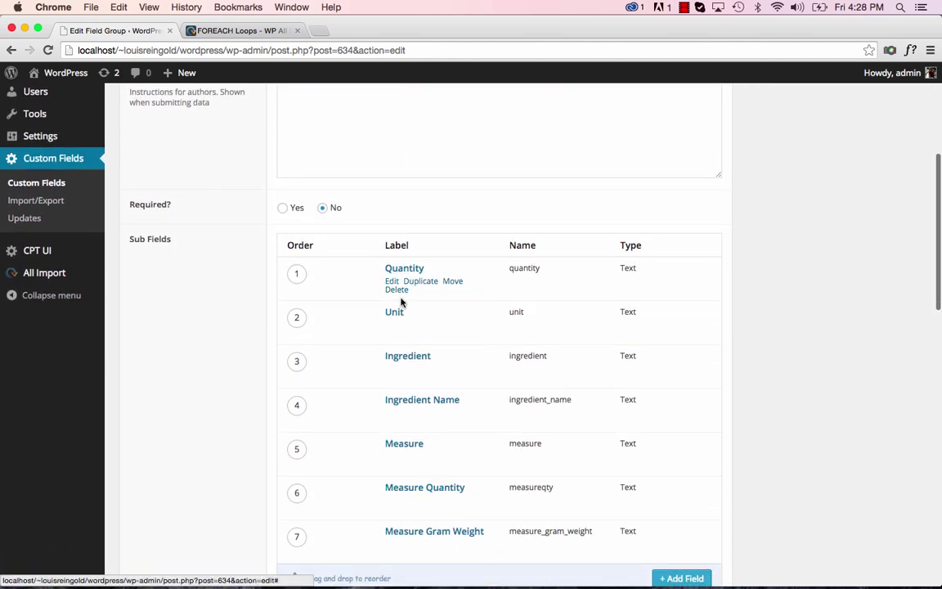
pyautogui.scroll(-2, 499, 284)
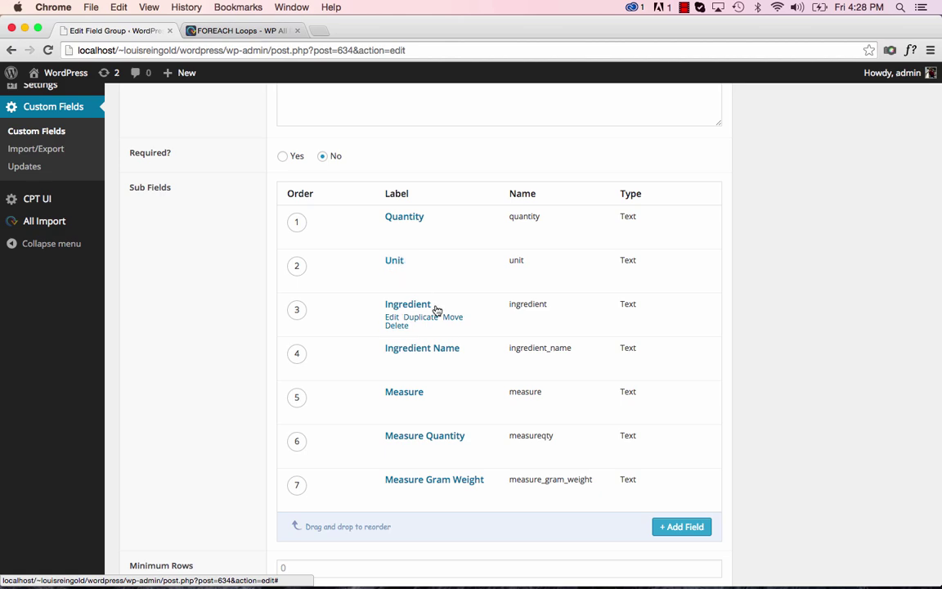
pyautogui.scroll(-2, 442, 323)
pyautogui.scroll(-5, 455, 364)
pyautogui.scroll(15, 446, 364)
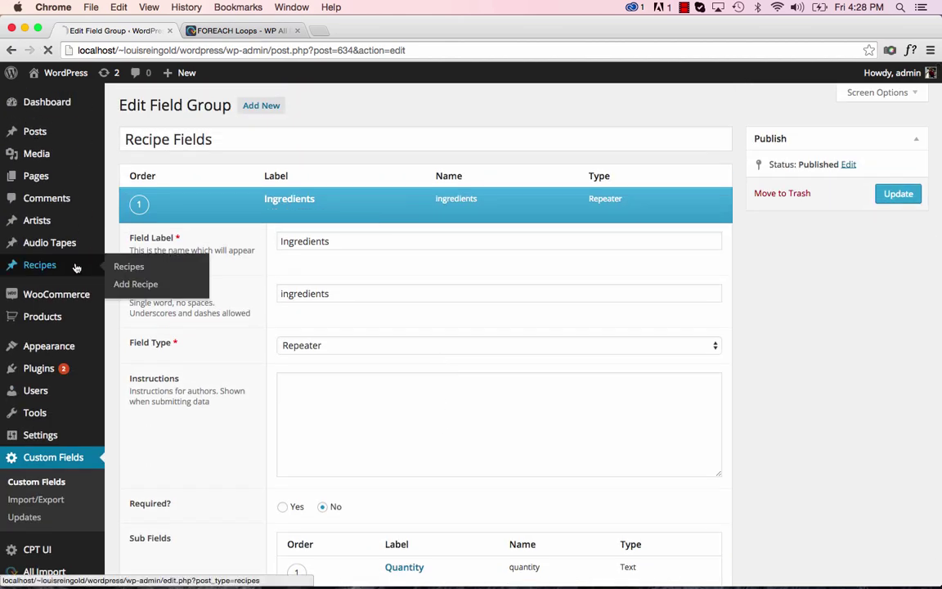
# Start a new recipe and add three empty Ingredients rows
pyautogui.click(76, 268)
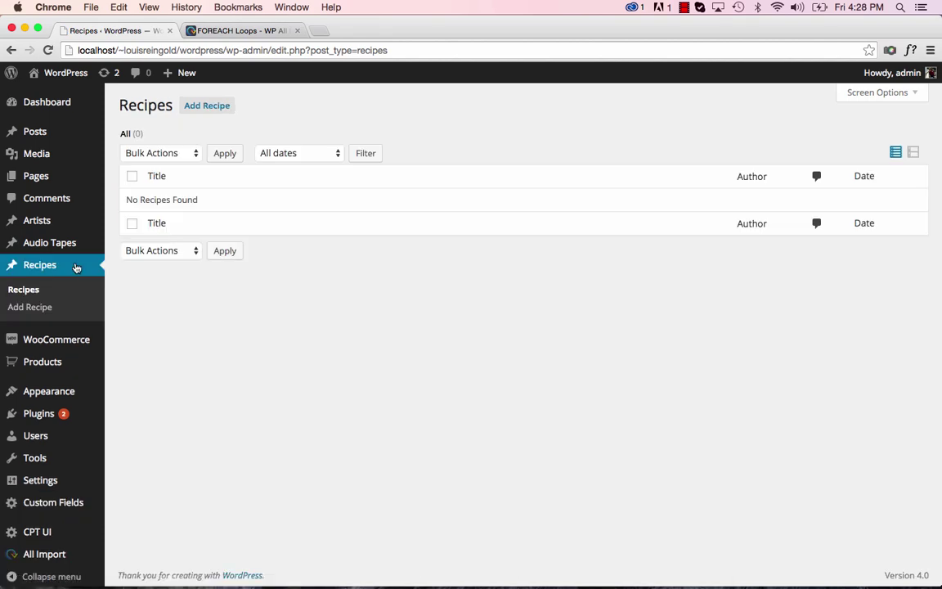
pyautogui.click(65, 308)
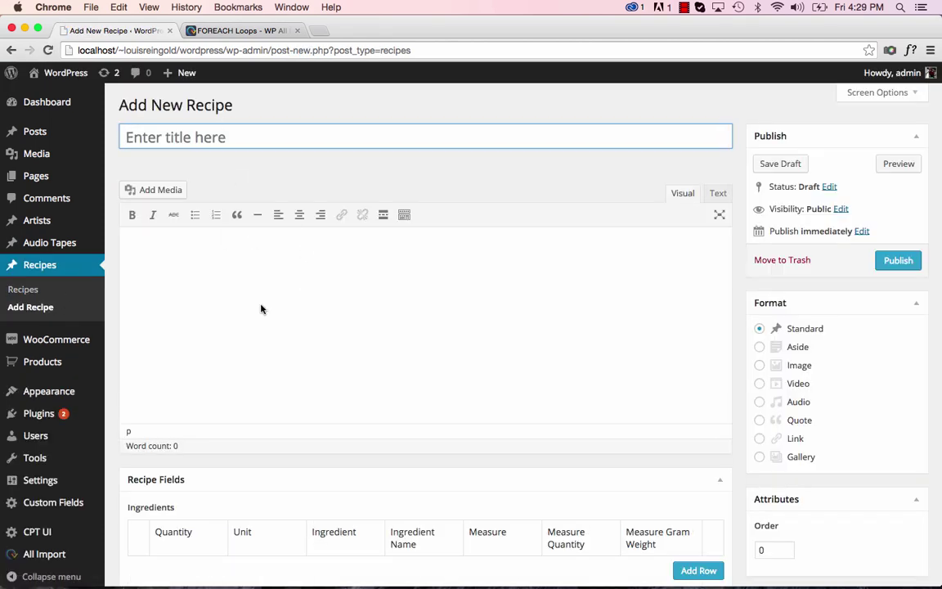
pyautogui.scroll(-5, 262, 309)
pyautogui.click(692, 353)
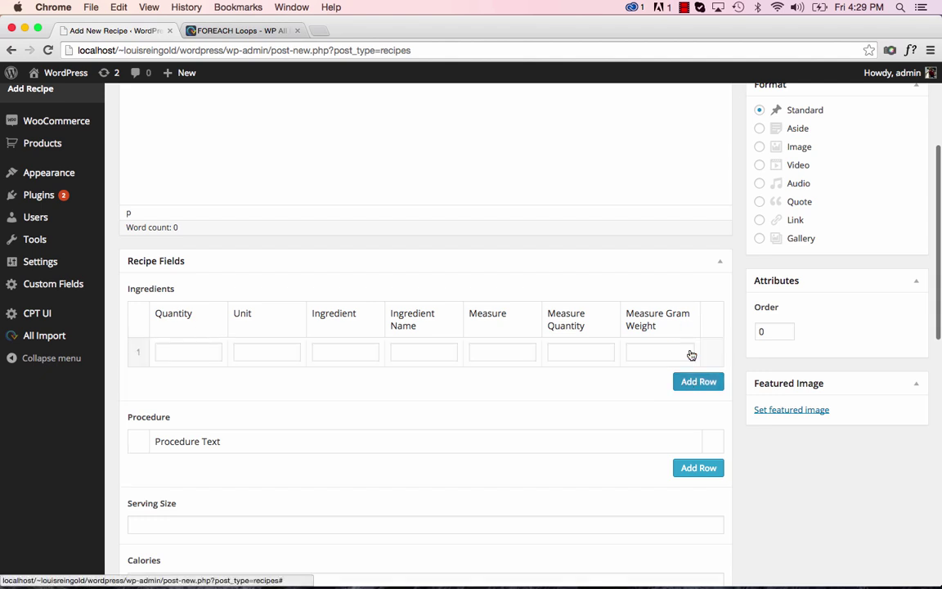
pyautogui.click(694, 383)
pyautogui.click(707, 411)
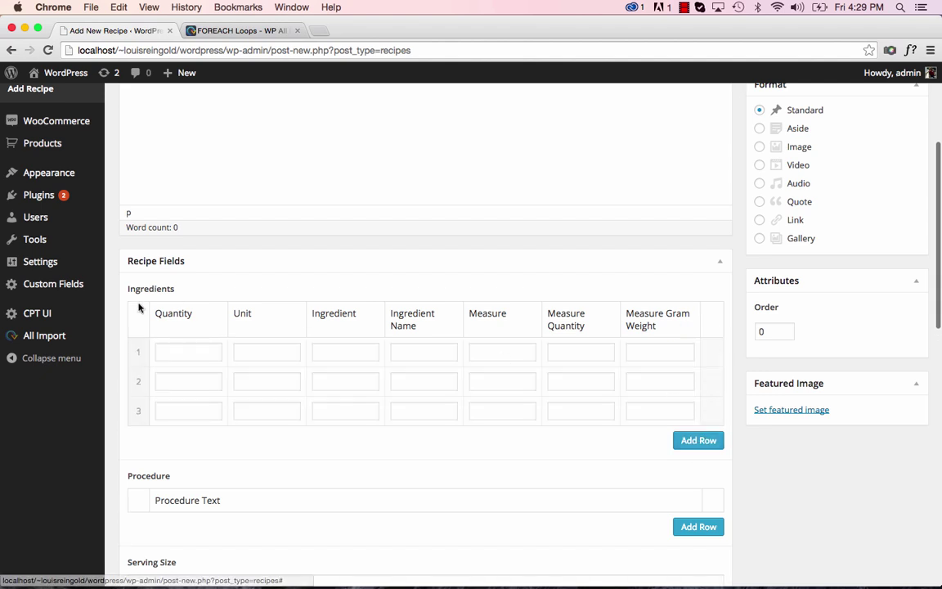
# Add two empty Procedure rows to the new recipe
pyautogui.scroll(-4, 204, 442)
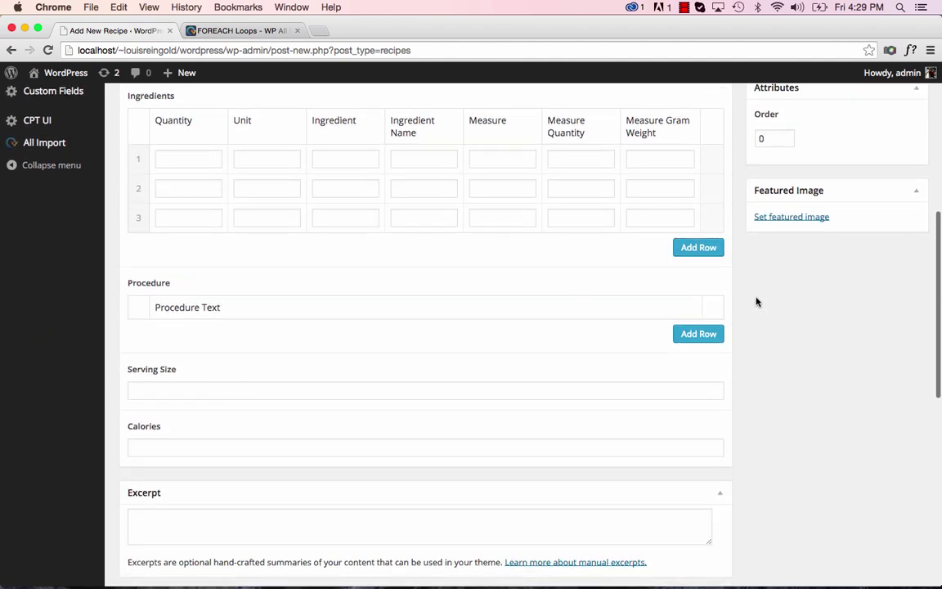
pyautogui.click(701, 333)
pyautogui.click(700, 361)
pyautogui.scroll(-3, 328, 425)
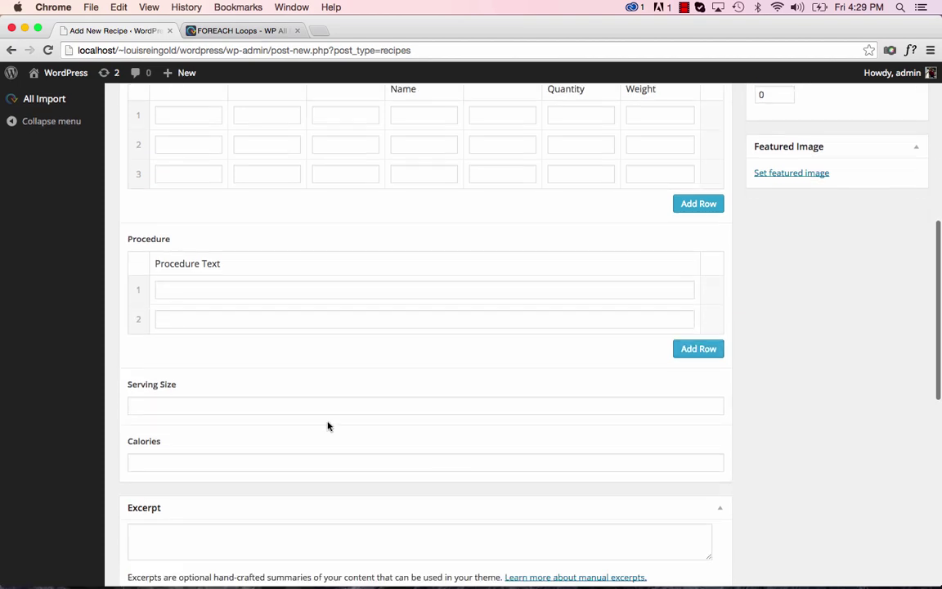
pyautogui.scroll(10, 259, 332)
# Start a new import and upload RecipesFDX.xml from the computer
pyautogui.moveTo(67, 480)
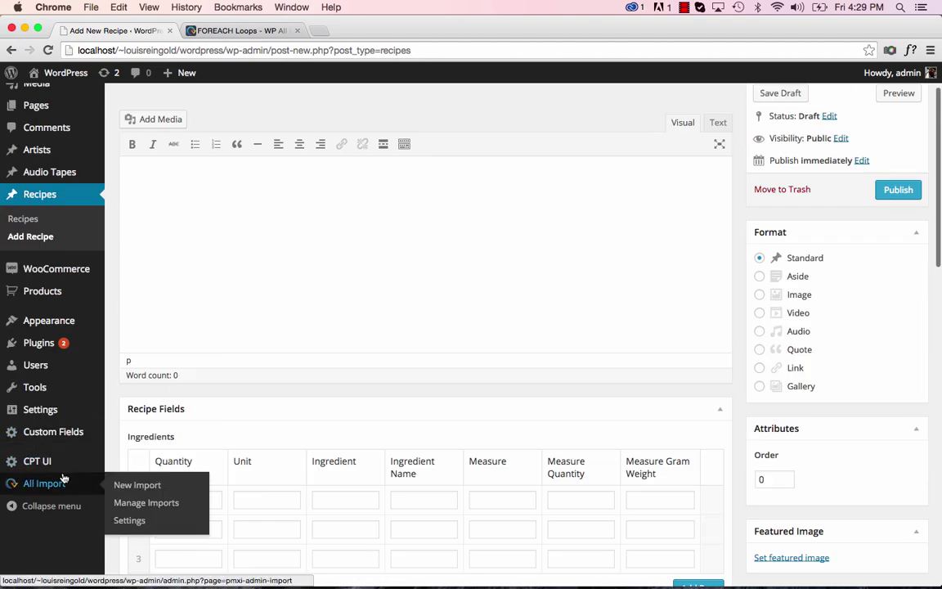
pyautogui.click(128, 487)
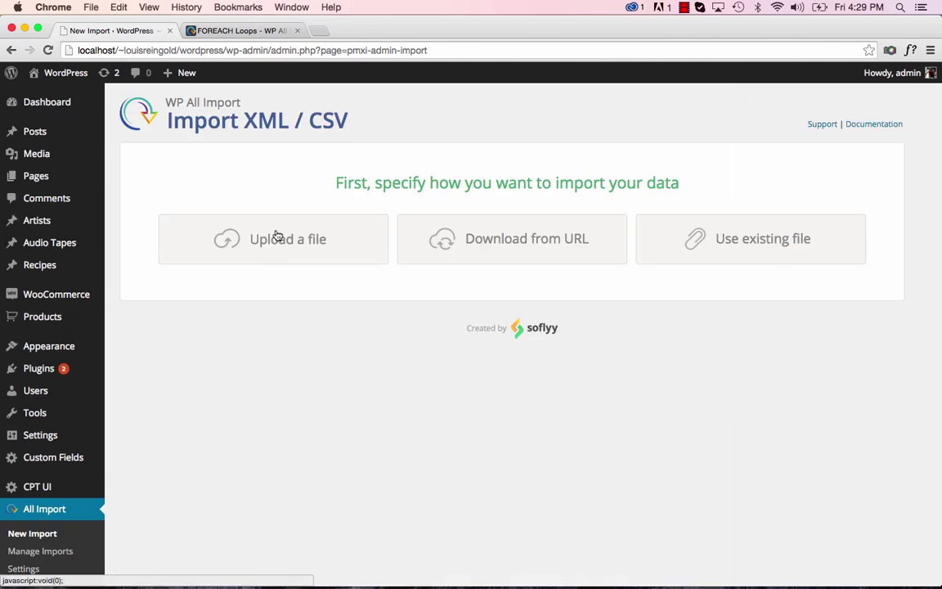
pyautogui.click(277, 236)
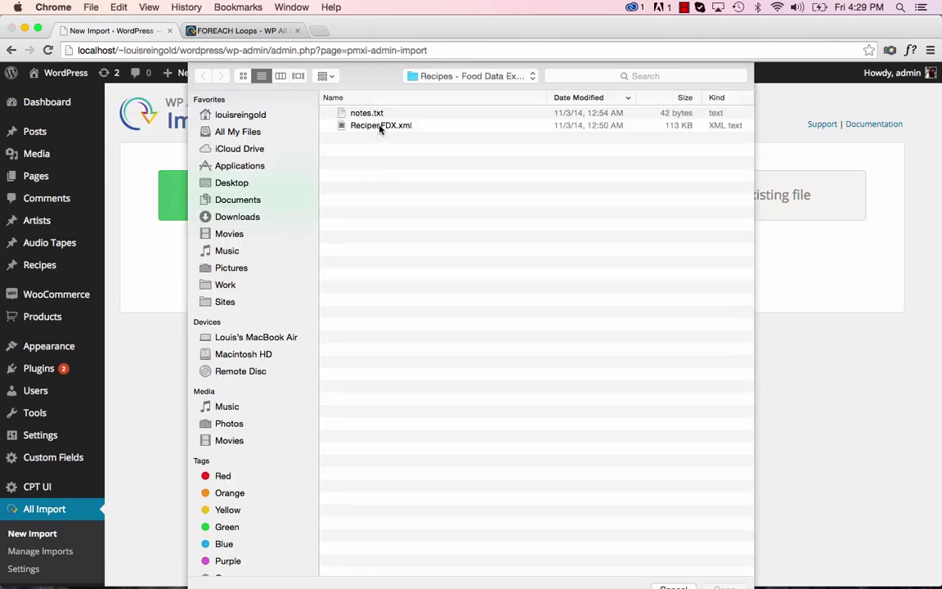
pyautogui.doubleClick(380, 126)
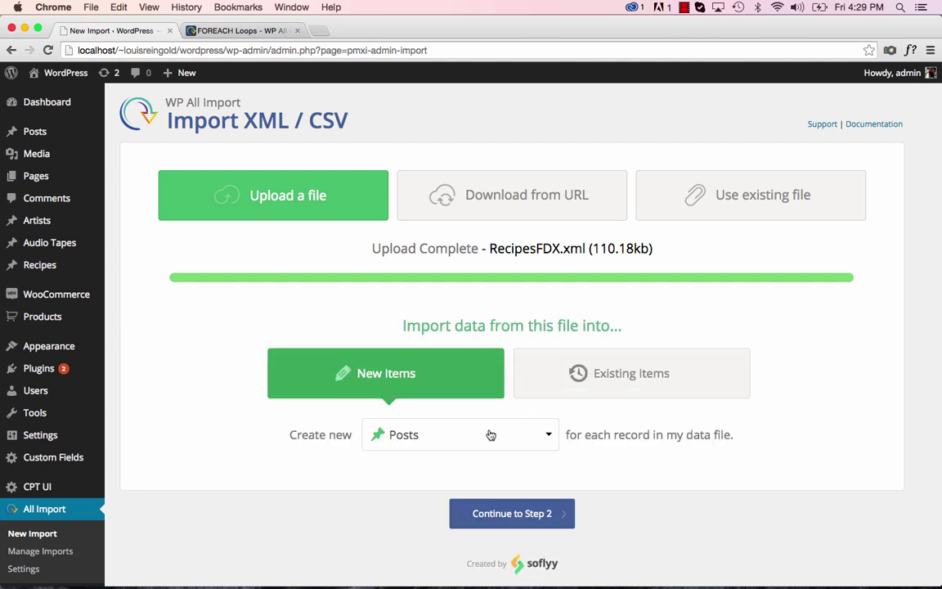
# Set the import to create new Recipes items and continue to Step 2
pyautogui.click(491, 434)
pyautogui.scroll(-2, 467, 494)
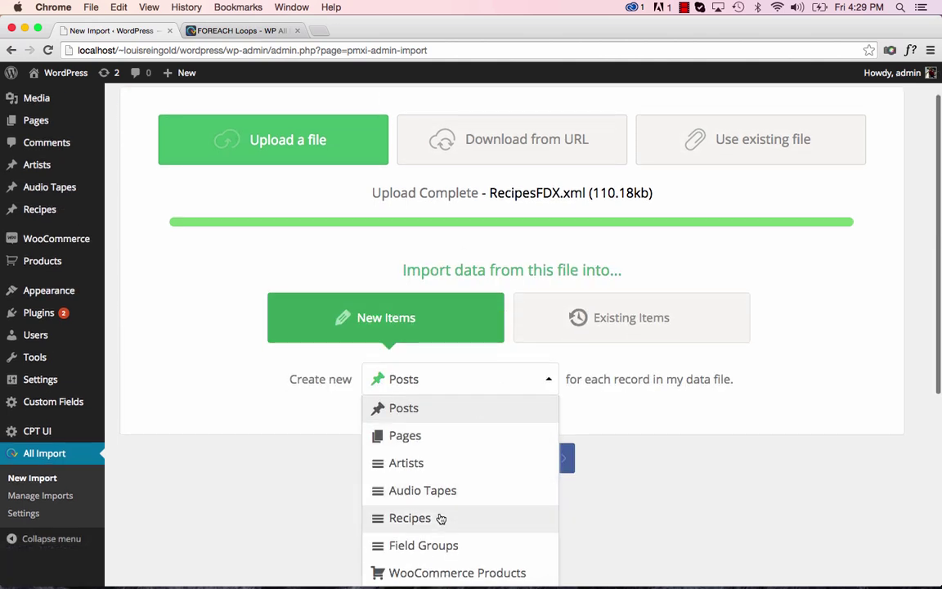
pyautogui.click(440, 518)
pyautogui.scroll(1, 507, 467)
pyautogui.click(510, 482)
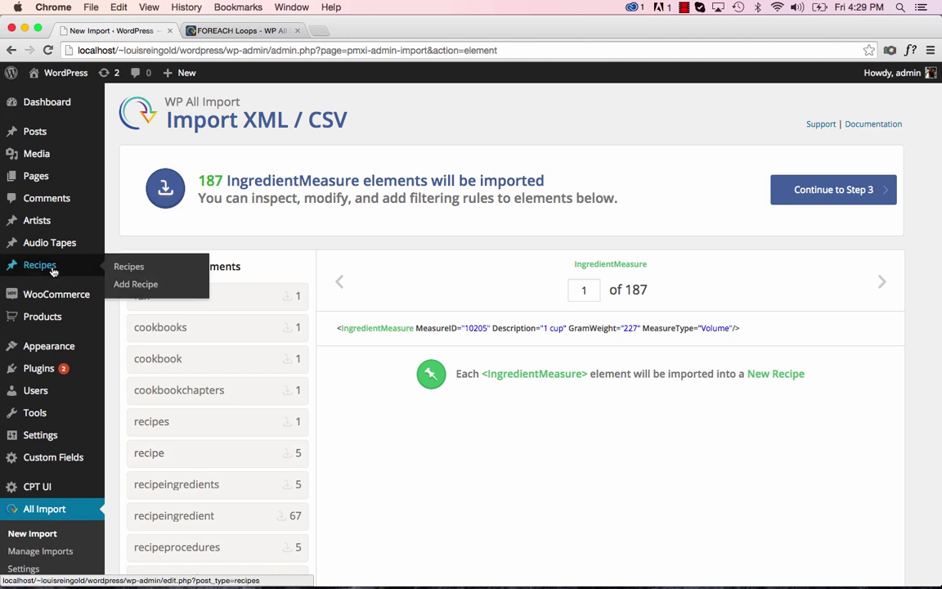
# Pick the recipe element so 5 records import, preview the next record, and continue to Step 3
pyautogui.click(152, 456)
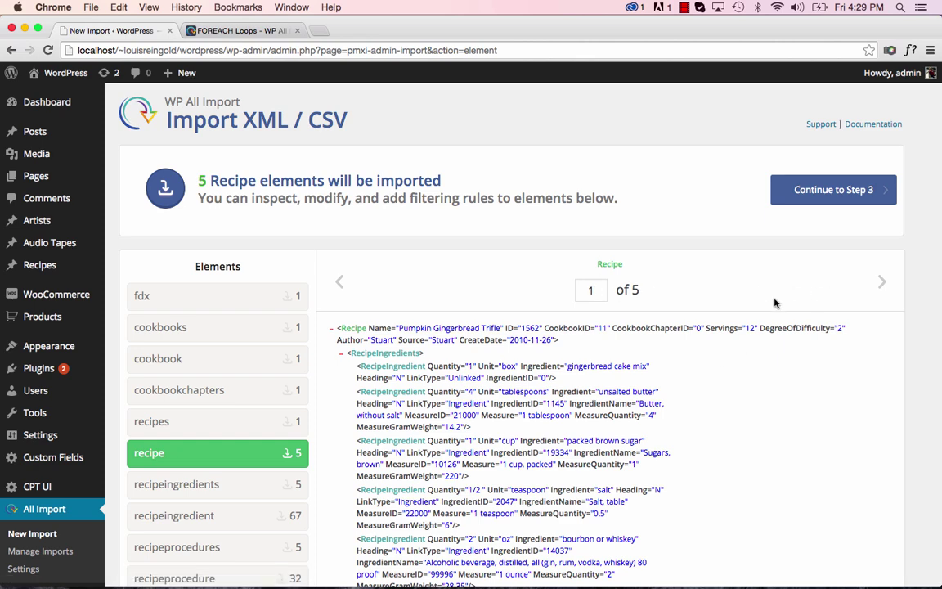
pyautogui.click(882, 282)
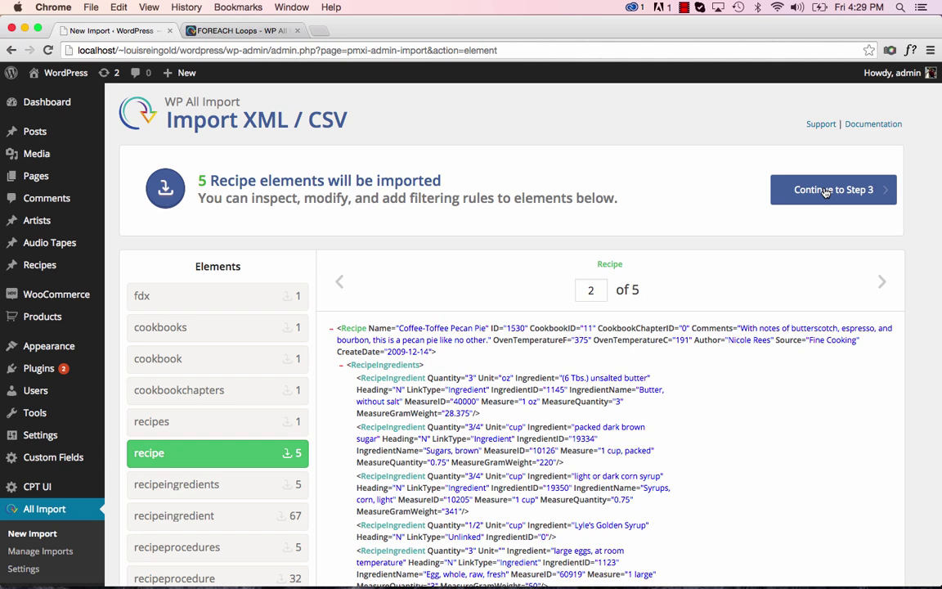
pyautogui.click(826, 192)
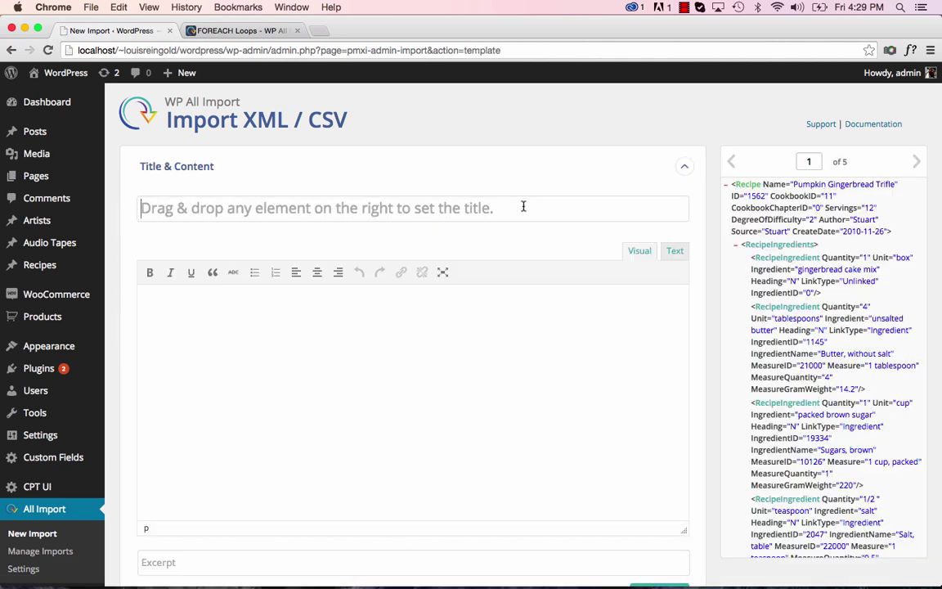
pyautogui.moveTo(775, 184); pyautogui.dragTo(580, 212)
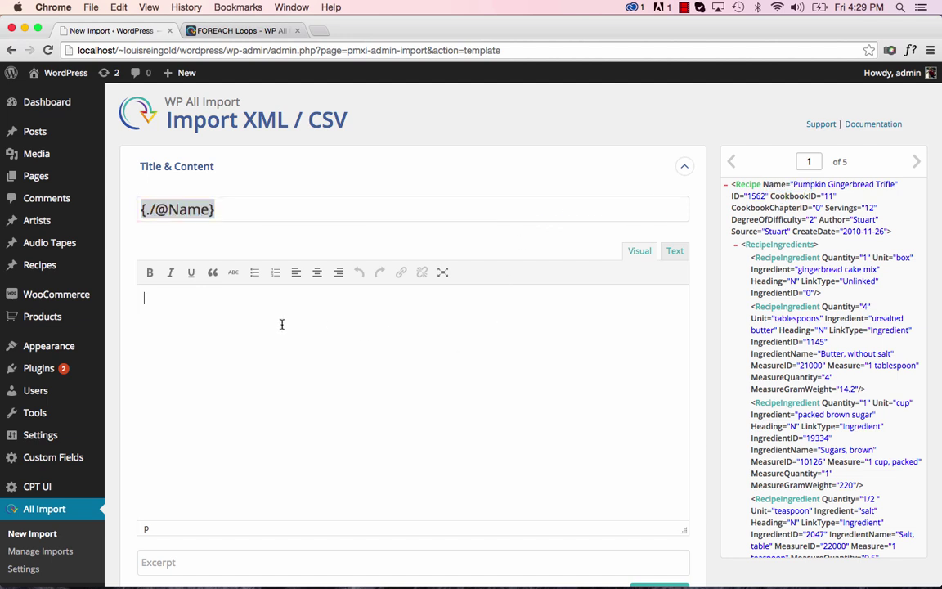
pyautogui.write('Makes')
pyautogui.moveTo(828, 208); pyautogui.dragTo(576, 327)
pyautogui.write('servings.')
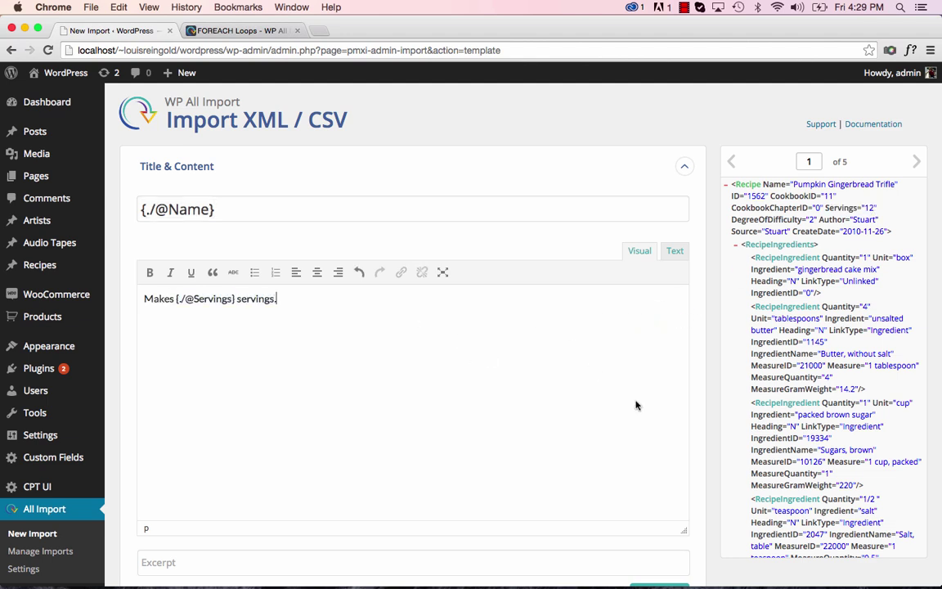
pyautogui.scroll(-5, 635, 404)
pyautogui.click(651, 422)
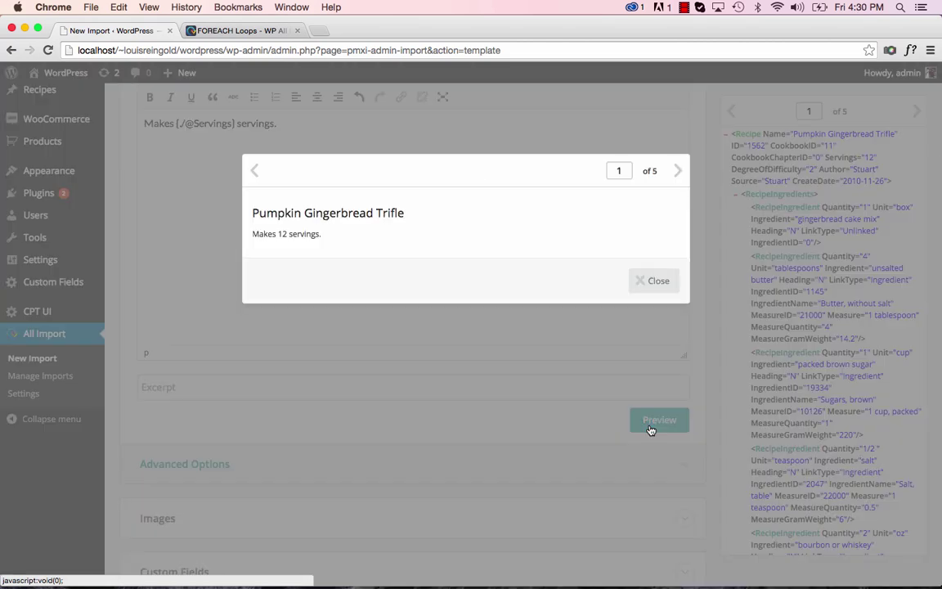
pyautogui.click(658, 278)
# Apply the Recipe Fields group in the ACF add-on and set Ingredients to Variable Repeater Mode (XML)
pyautogui.scroll(-5, 572, 368)
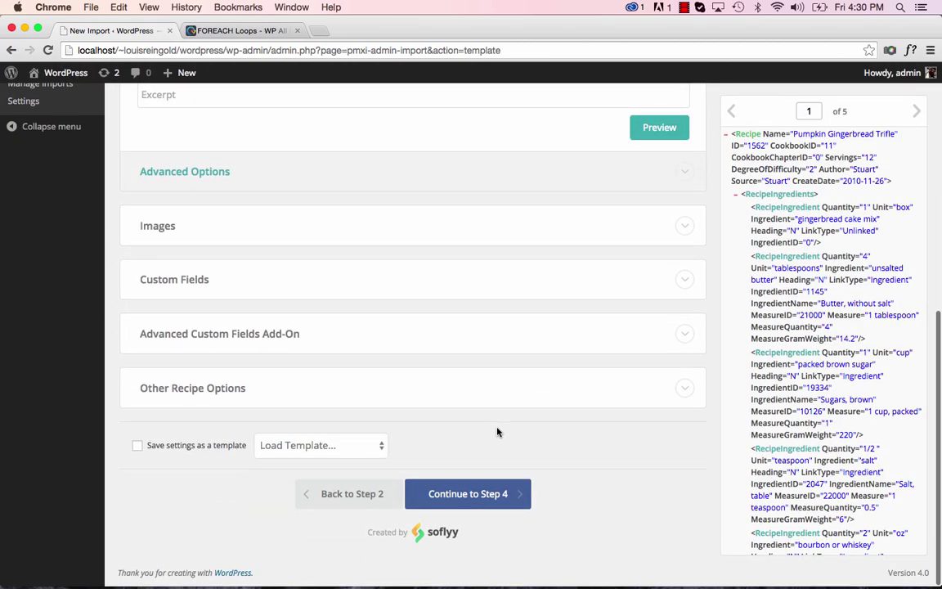
pyautogui.click(267, 338)
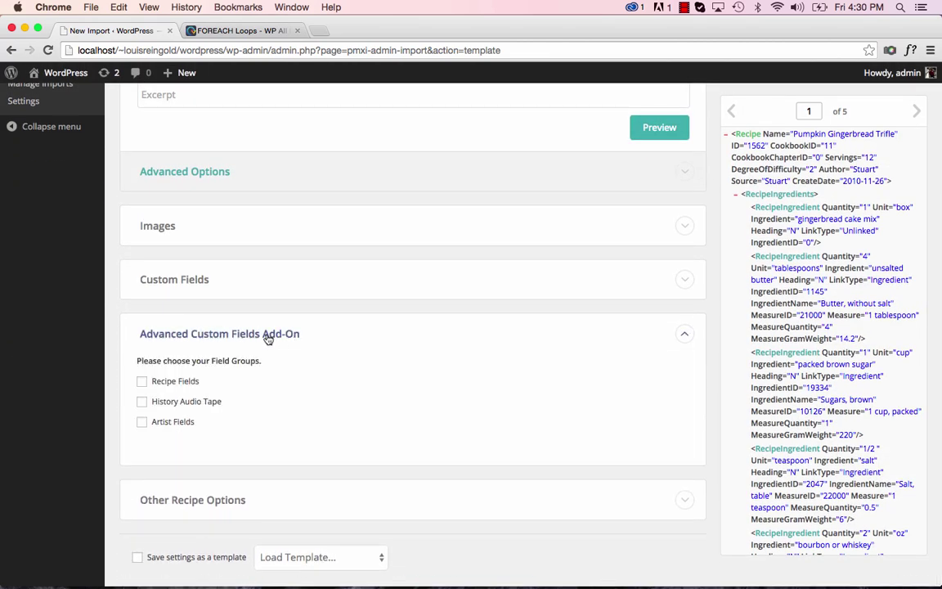
pyautogui.scroll(-1, 321, 375)
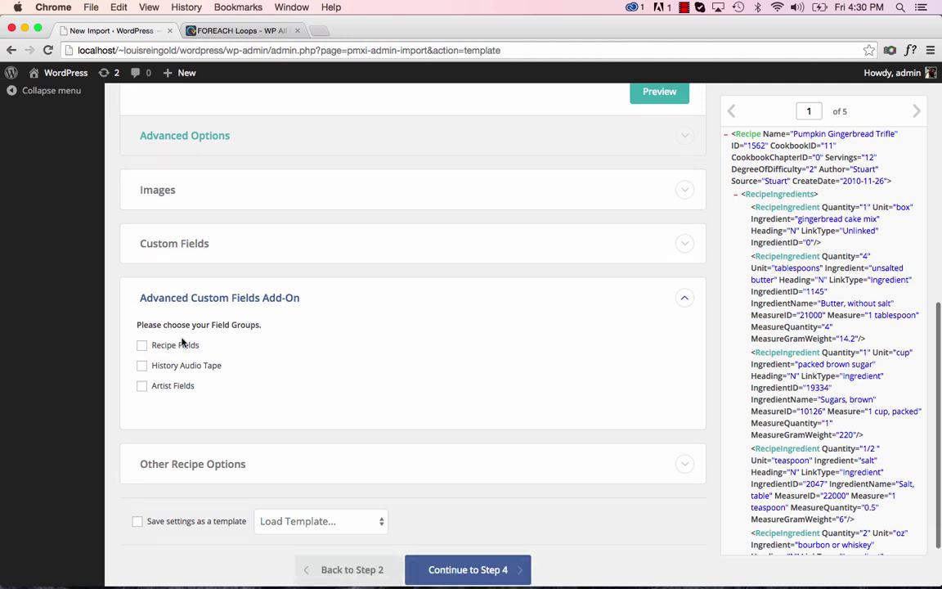
pyautogui.click(141, 346)
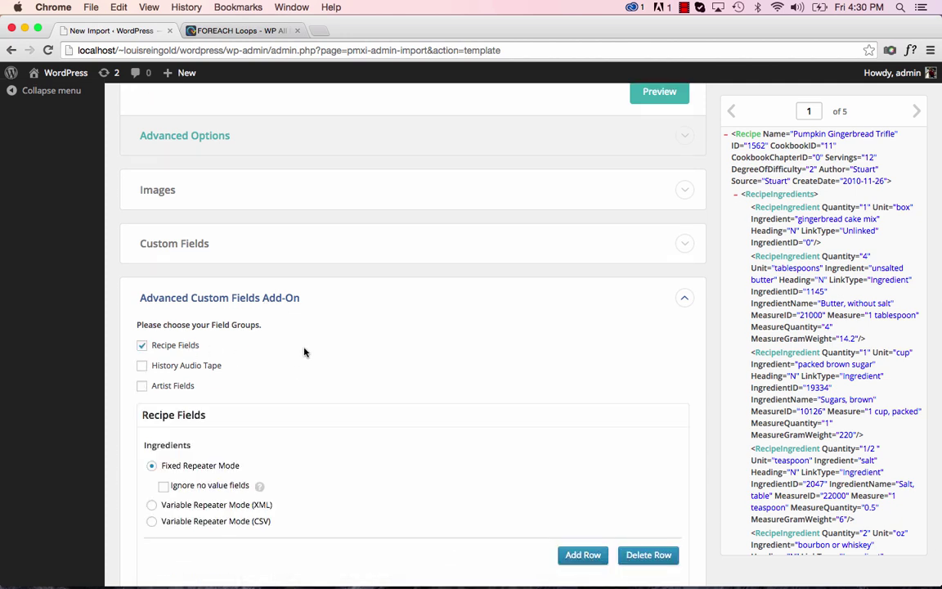
pyautogui.scroll(-3, 327, 360)
pyautogui.scroll(-1, 344, 372)
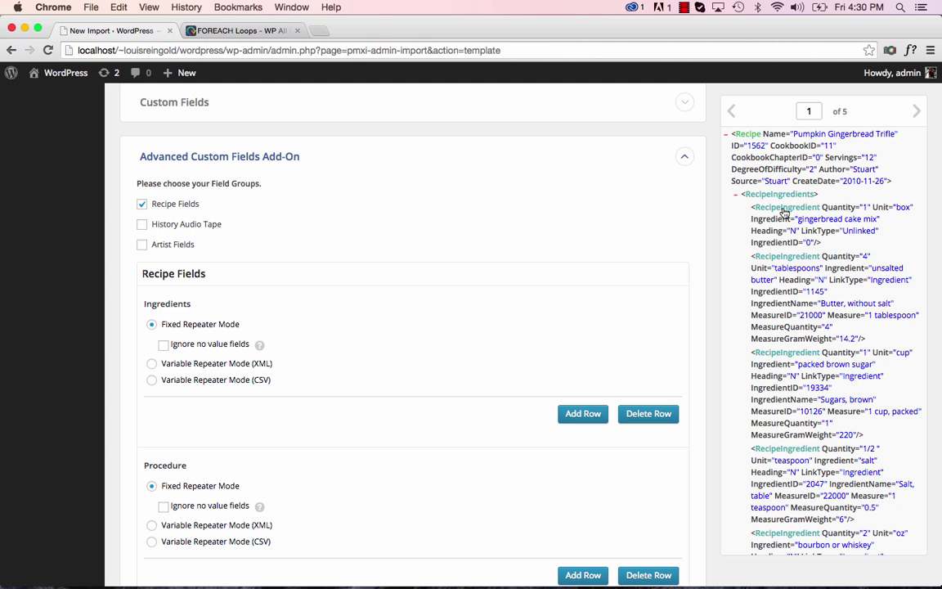
pyautogui.click(224, 365)
# Loop Ingredients over each RecipeIngredient element and map Quantity to its Quantity attribute
pyautogui.click(262, 386)
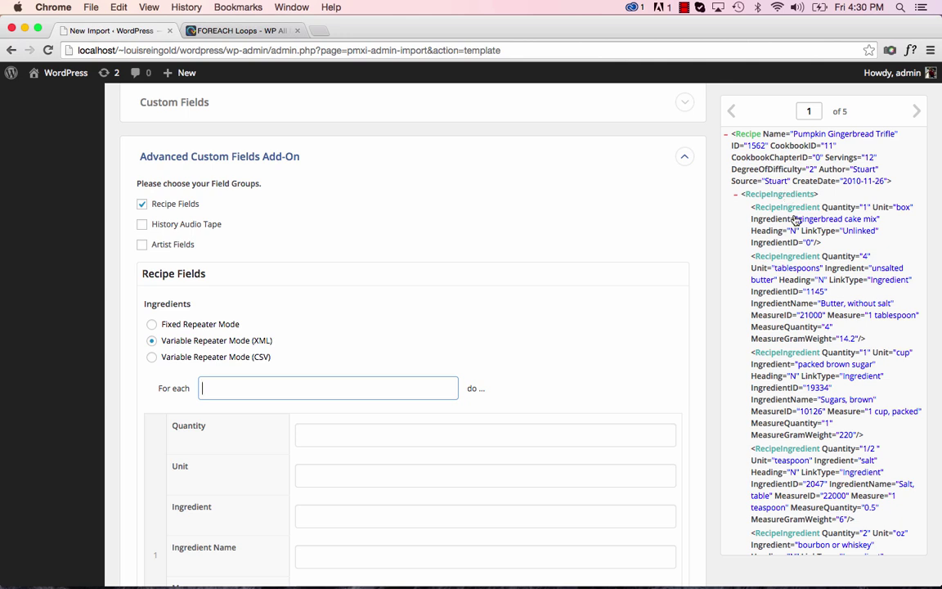
pyautogui.moveTo(796, 214); pyautogui.dragTo(438, 389)
pyautogui.click(435, 436)
pyautogui.scroll(-2, 429, 446)
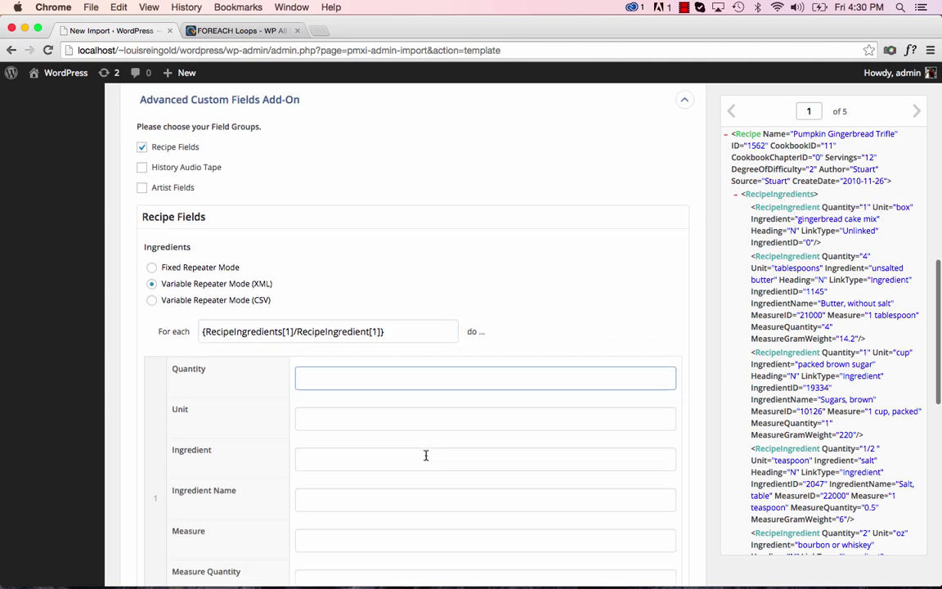
pyautogui.click(386, 417)
pyautogui.click(405, 381)
pyautogui.moveTo(842, 208); pyautogui.dragTo(576, 381)
# Map the Unit, Ingredient and Ingredient Name fields to their matching RecipeIngredient attributes
pyautogui.click(570, 413)
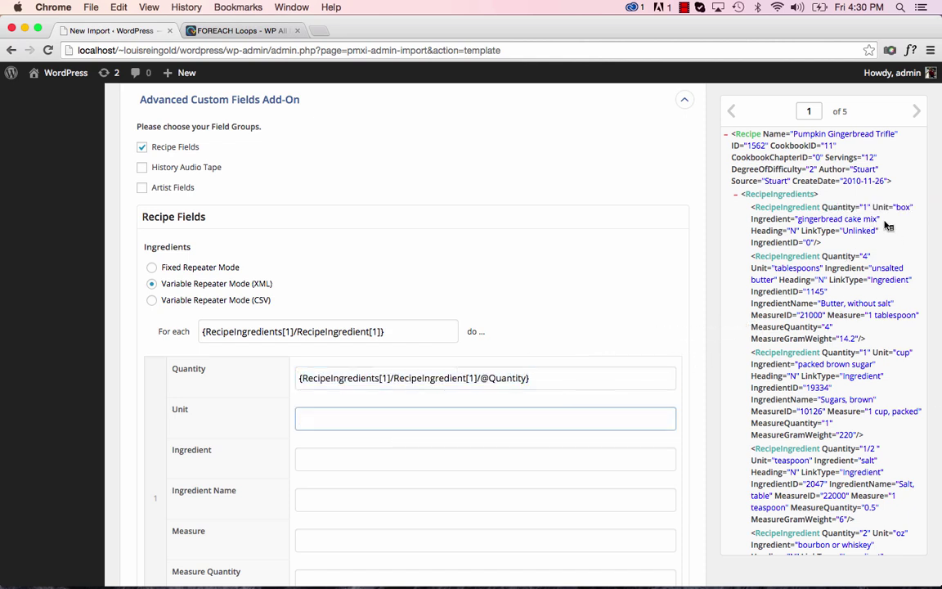
pyautogui.moveTo(879, 211); pyautogui.dragTo(629, 421)
pyautogui.click(617, 458)
pyautogui.moveTo(797, 220); pyautogui.dragTo(562, 462)
pyautogui.moveTo(784, 220); pyautogui.dragTo(587, 460)
pyautogui.click(587, 498)
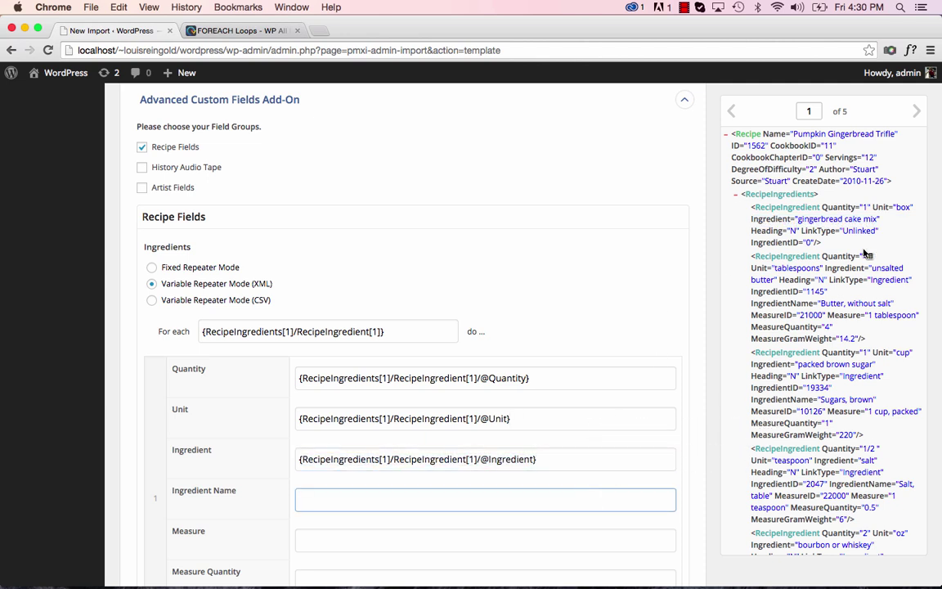
pyautogui.moveTo(797, 306); pyautogui.dragTo(583, 498)
pyautogui.scroll(-2, 643, 517)
pyautogui.click(557, 480)
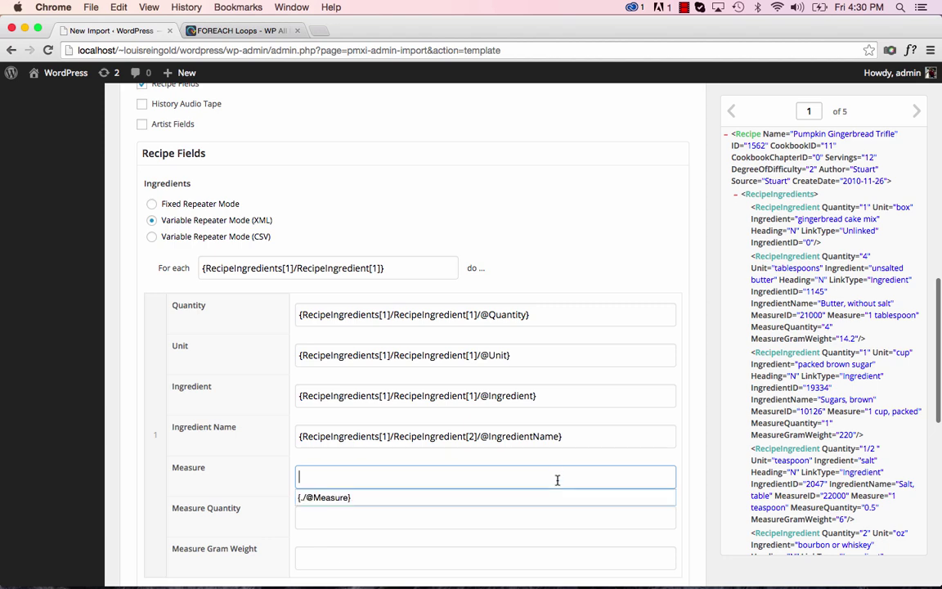
pyautogui.click(246, 439)
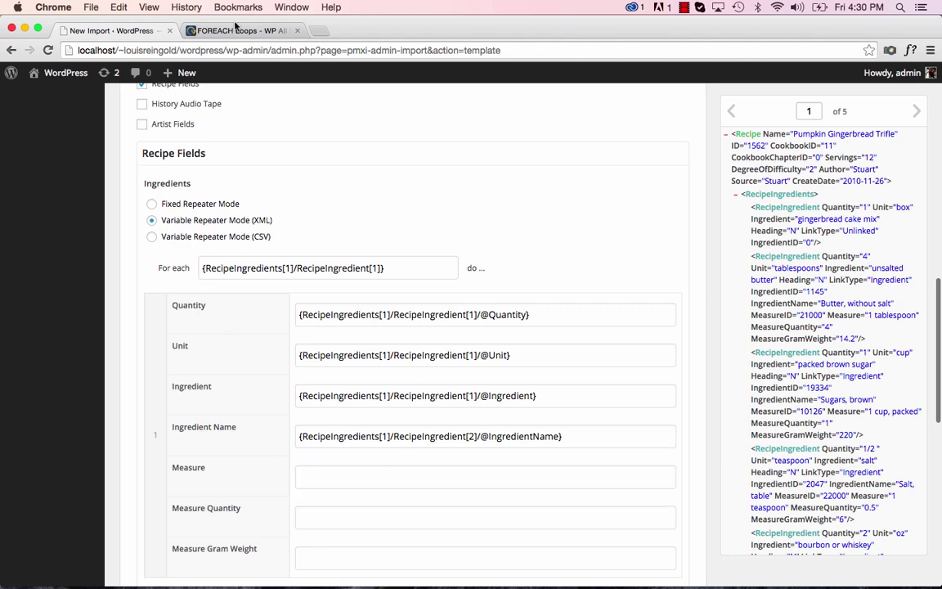
pyautogui.click(235, 31)
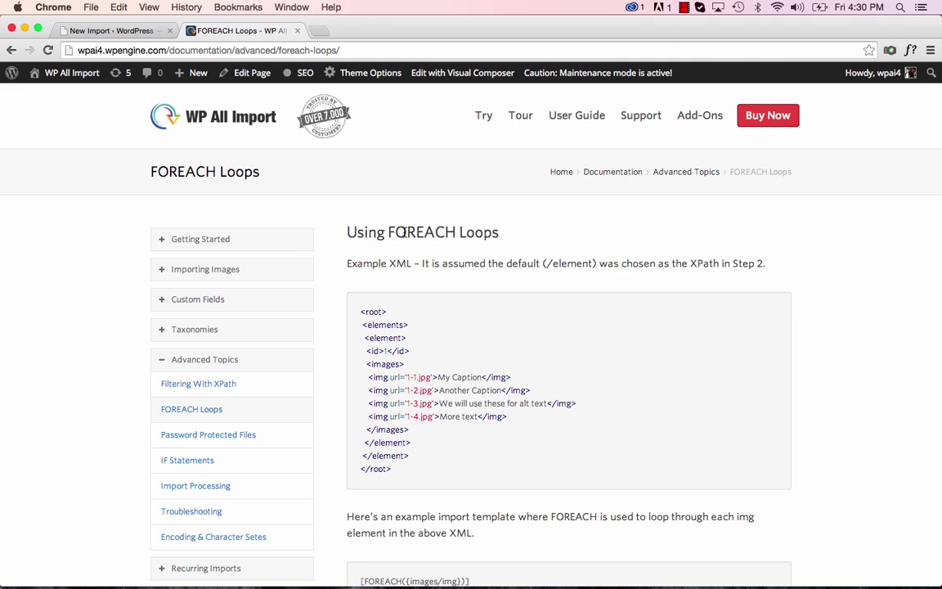
pyautogui.scroll(-5, 563, 325)
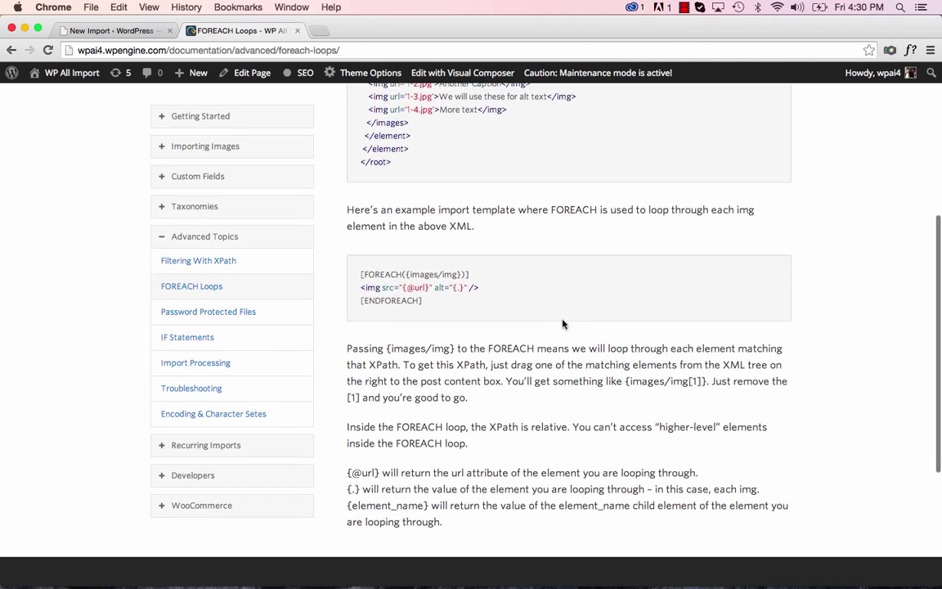
pyautogui.scroll(5, 563, 324)
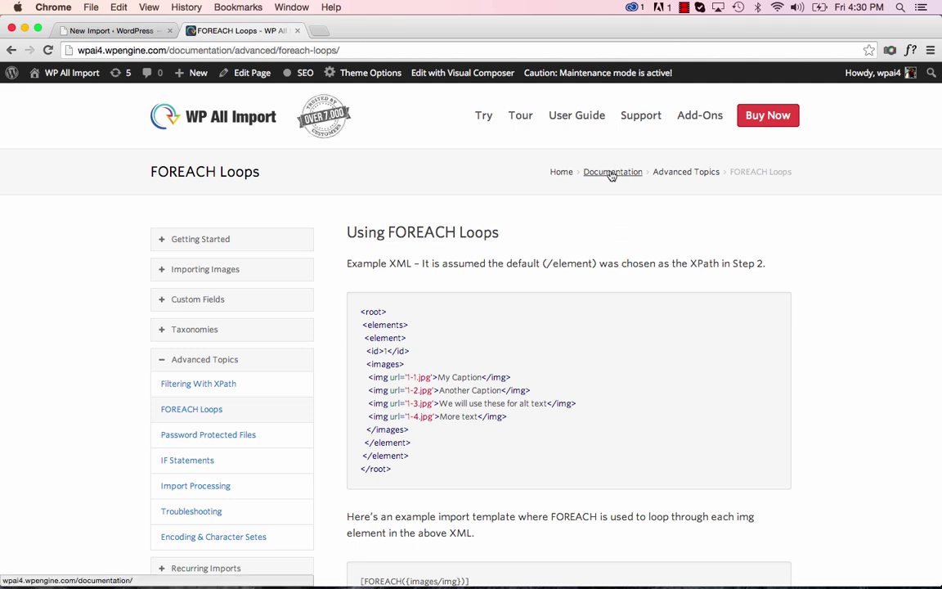
pyautogui.click(120, 36)
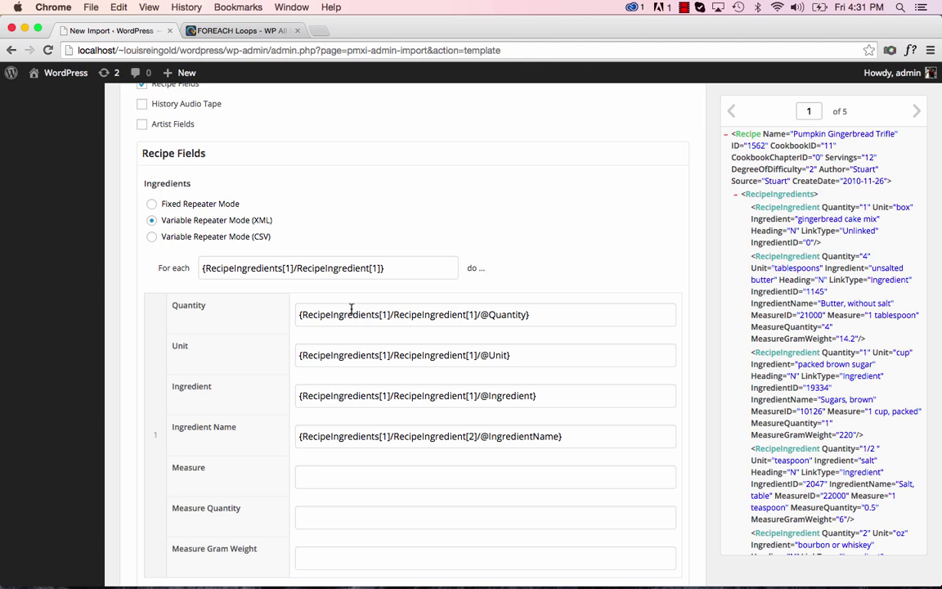
# Drop the [1] index from the For each path and strip the absolute prefix from Quantity
pyautogui.click(380, 268)
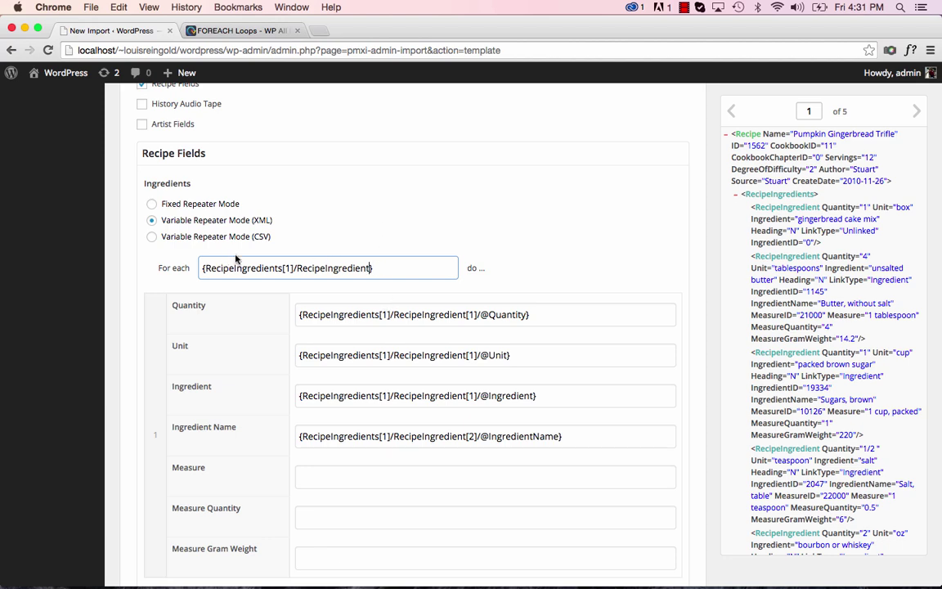
pyautogui.click(230, 31)
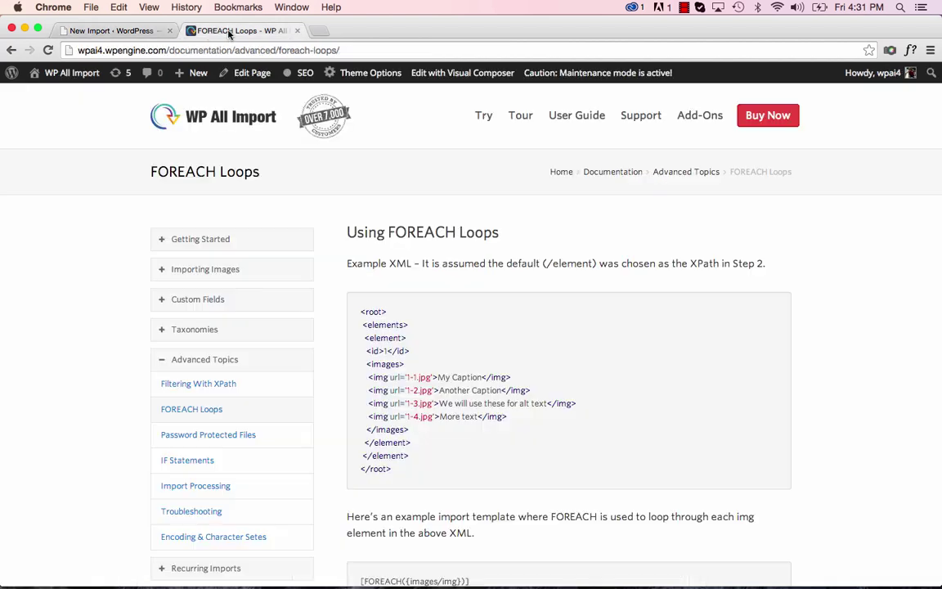
pyautogui.click(147, 30)
pyautogui.moveTo(478, 314); pyautogui.dragTo(300, 315)
pyautogui.press('BackSpace')
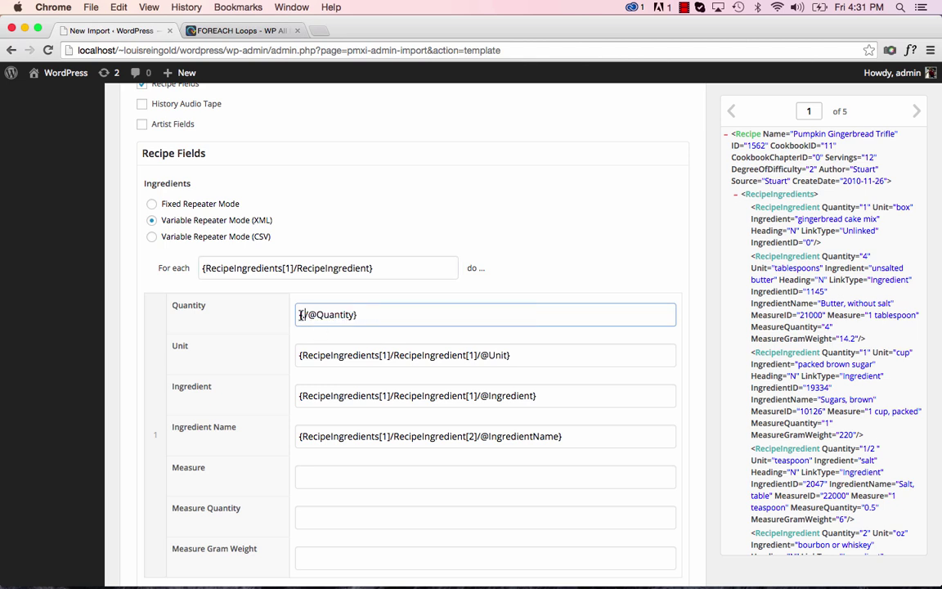
# Make Unit and Ingredient paths relative and set Ingredient Name to the relative IngredientName attribute
pyautogui.moveTo(302, 353); pyautogui.dragTo(468, 357)
pyautogui.write('.')
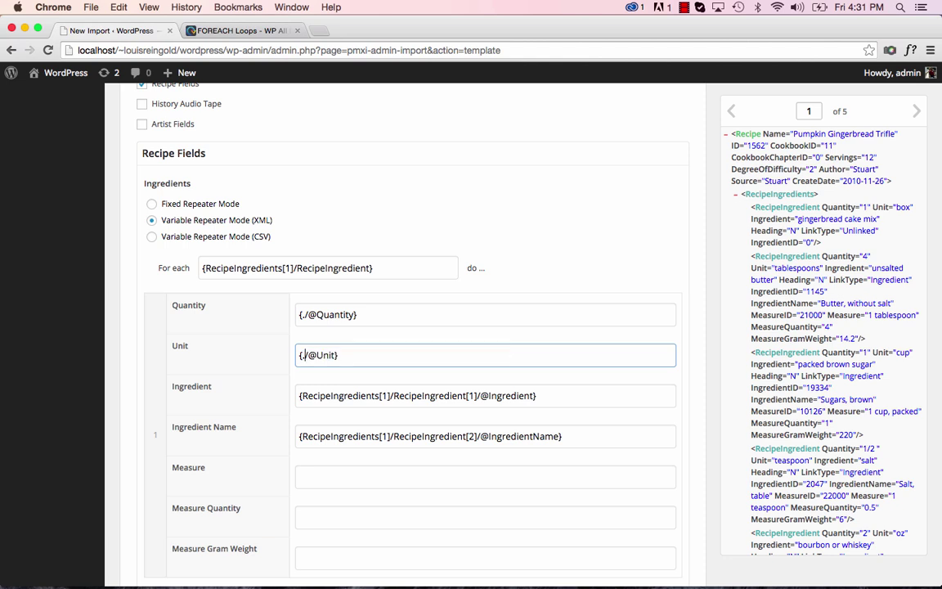
pyautogui.moveTo(299, 395); pyautogui.dragTo(462, 396)
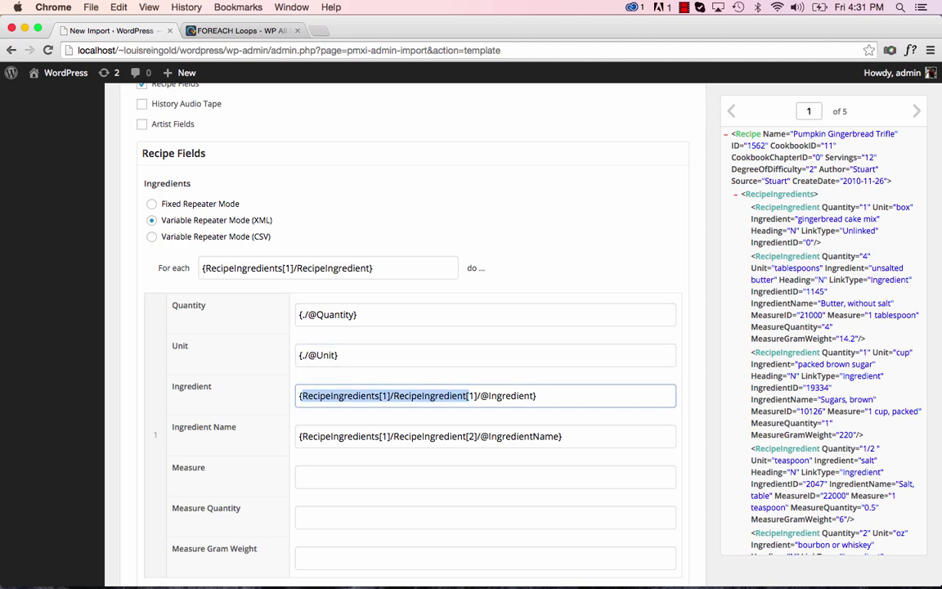
pyautogui.write('.')
pyautogui.press('super+a')
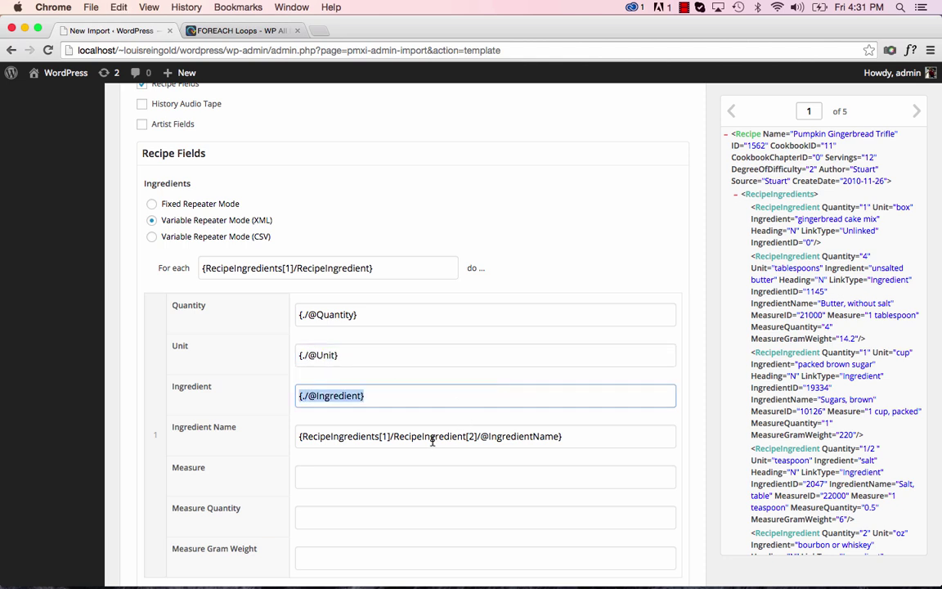
pyautogui.press('super+c')
pyautogui.click(431, 438)
pyautogui.press('super+a')
pyautogui.press('super+v')
pyautogui.write('Name')
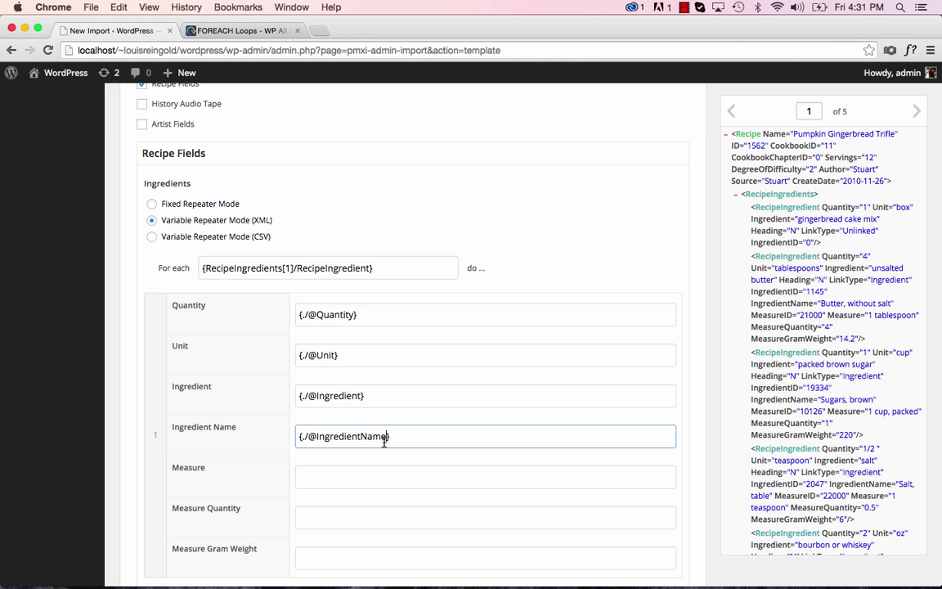
pyautogui.click(385, 480)
pyautogui.press('super+v')
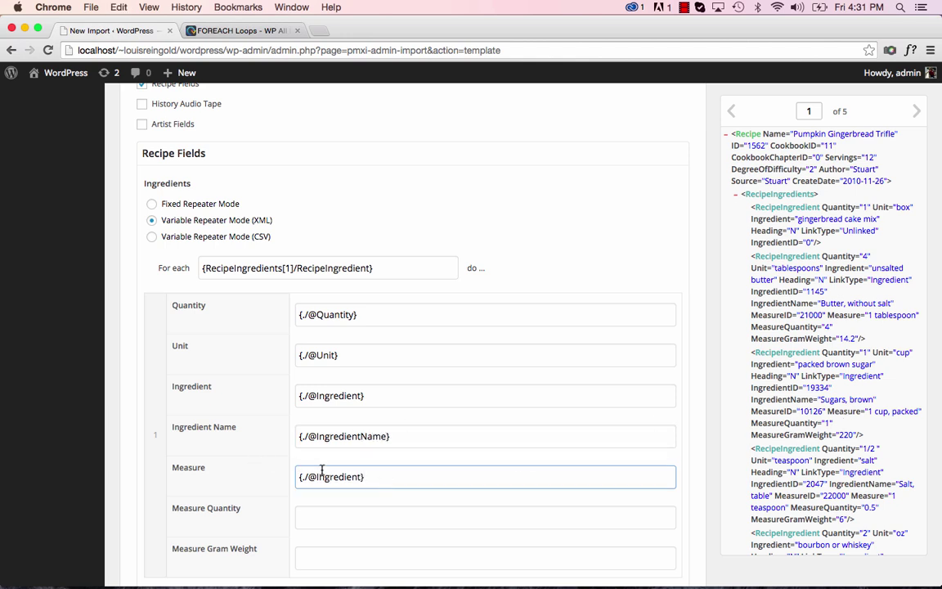
pyautogui.doubleClick(321, 476)
pyautogui.write('Measure')
pyautogui.click(346, 507)
pyautogui.press('super+v')
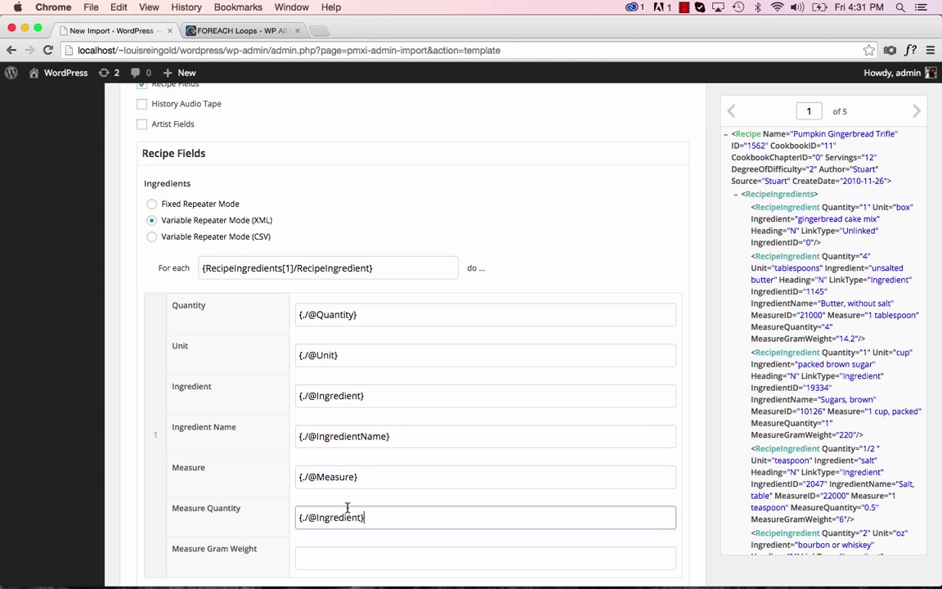
pyautogui.scroll(-2, 817, 421)
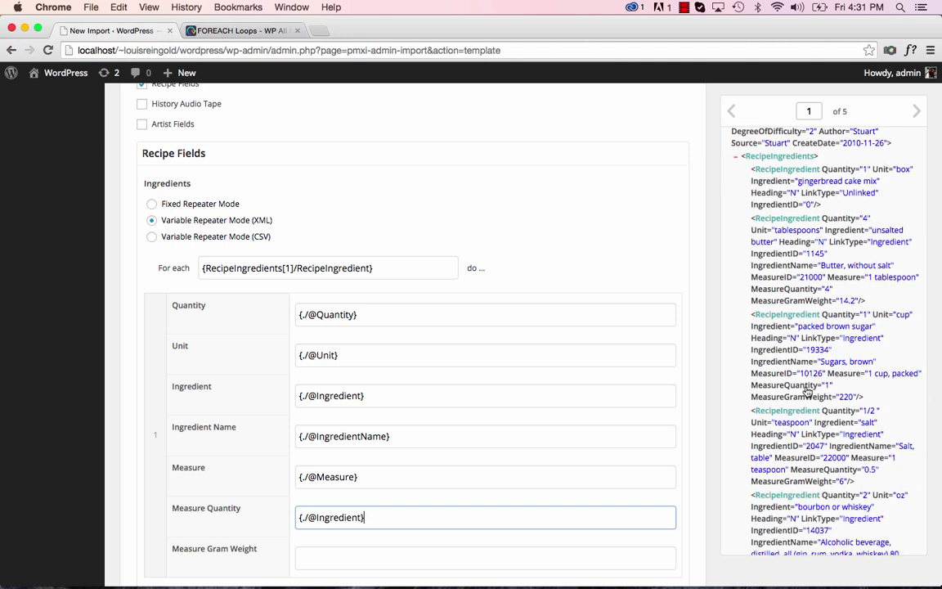
pyautogui.click(392, 435)
pyautogui.write('Qua')
pyautogui.press('BackSpace')
pyautogui.press('BackSpace')
pyautogui.press('BackSpace')
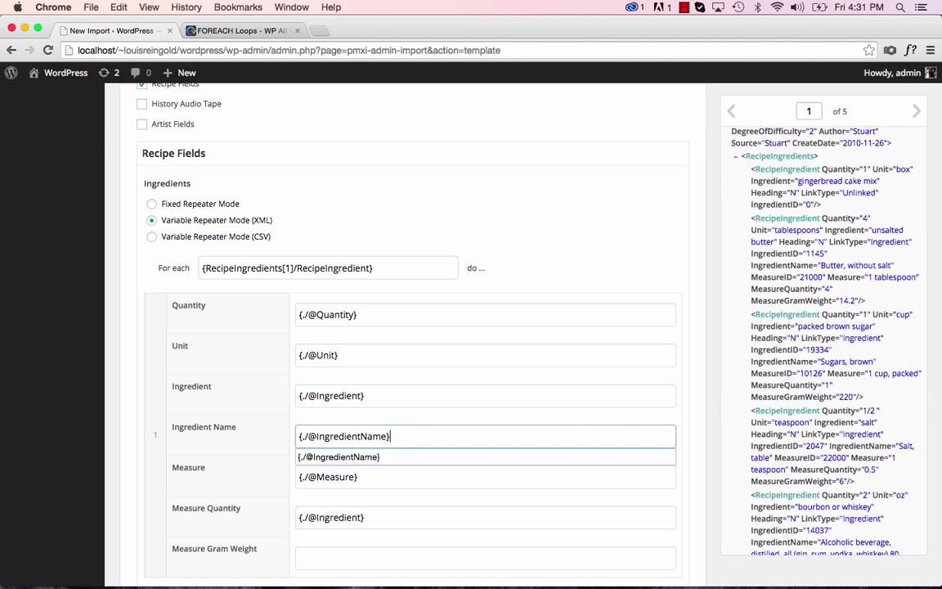
pyautogui.click(471, 520)
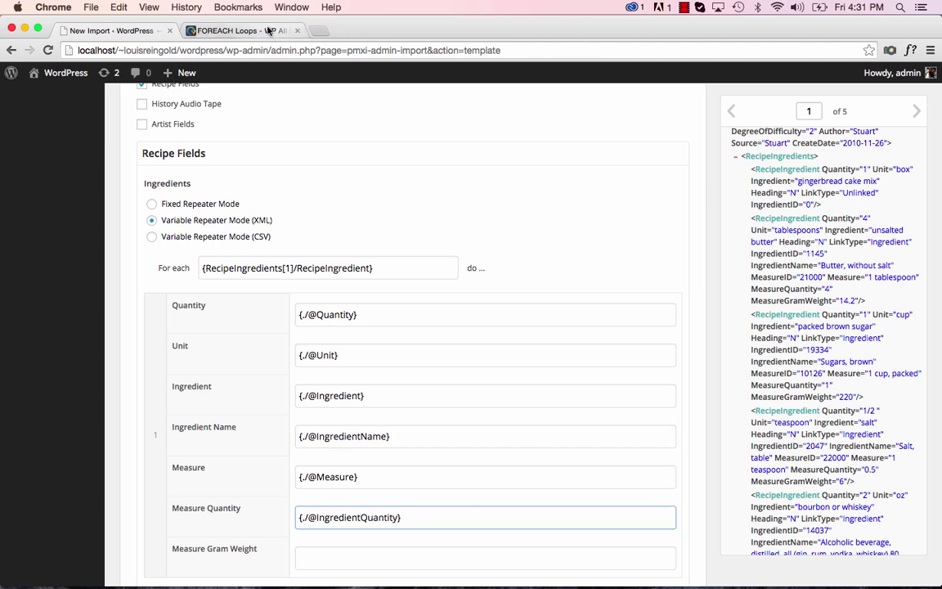
pyautogui.scroll(-2, 463, 353)
pyautogui.press('super+a')
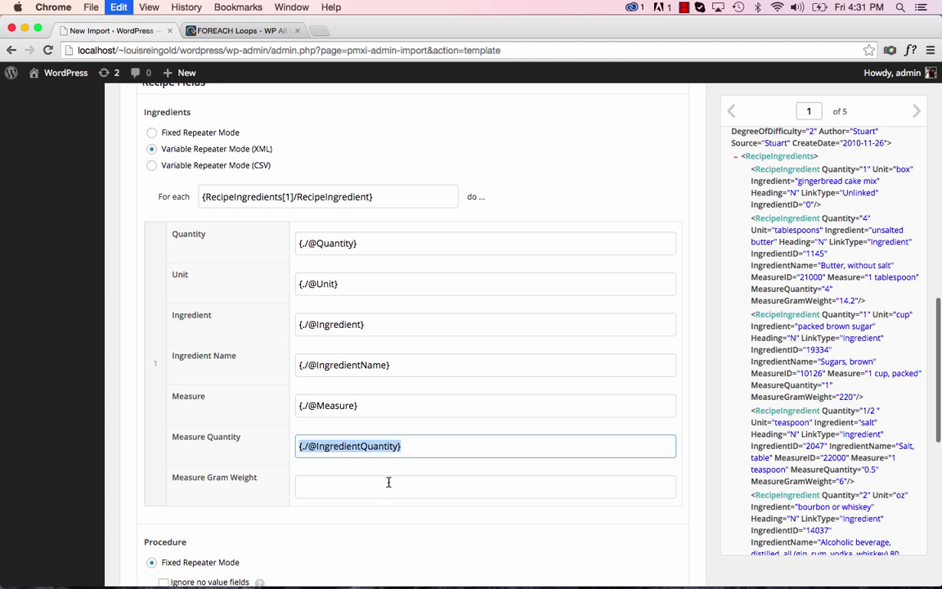
pyautogui.click(388, 482)
pyautogui.press('super+v')
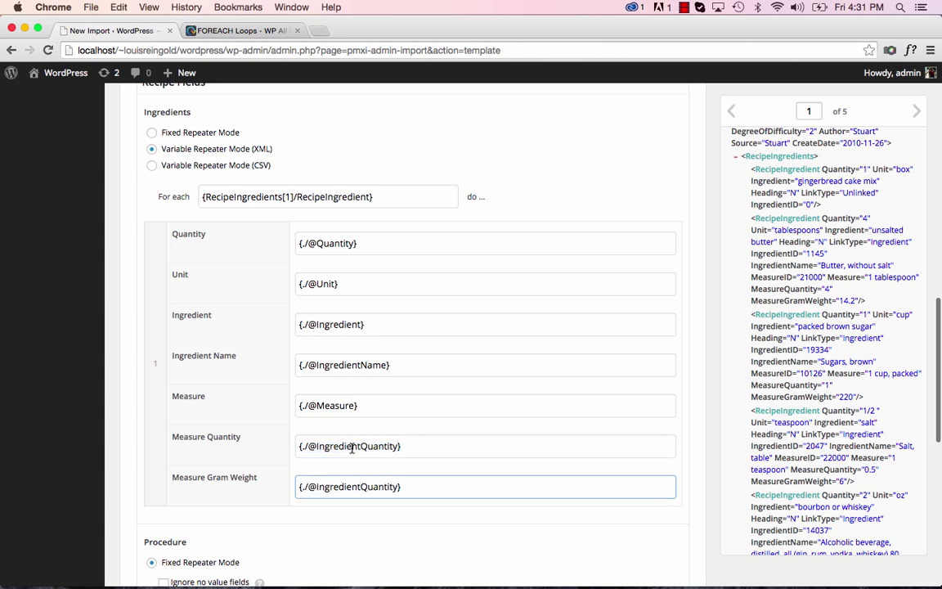
pyautogui.moveTo(352, 447); pyautogui.dragTo(316, 445)
pyautogui.write('Measure')
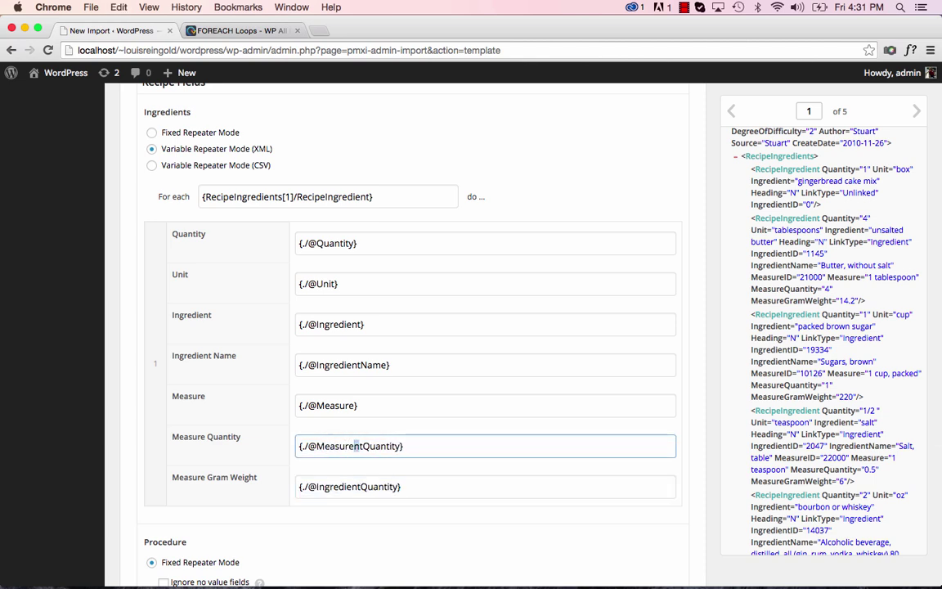
pyautogui.press('Delete')
pyautogui.press('Delete')
pyautogui.press('super+a')
pyautogui.tripleClick(362, 483)
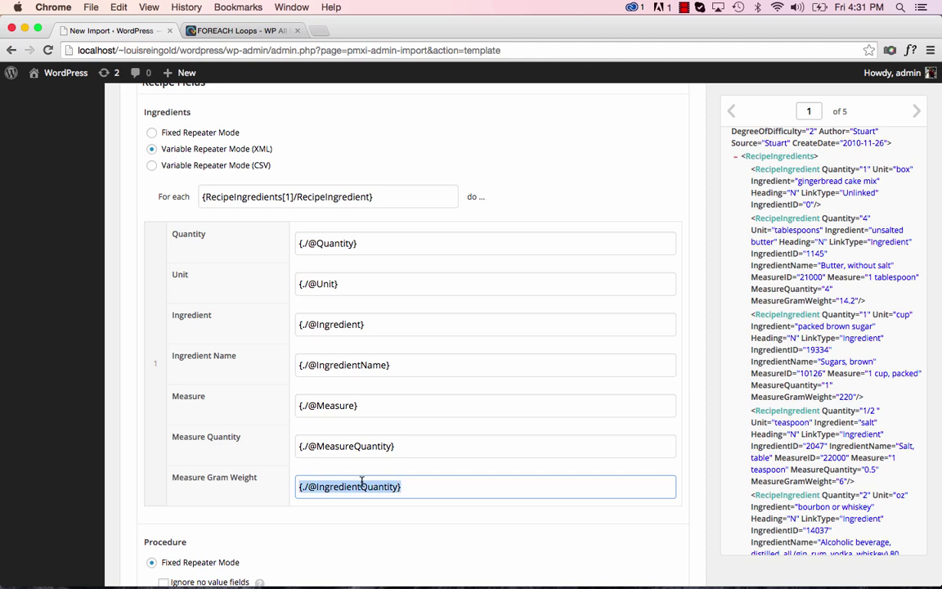
pyautogui.press('super+v')
pyautogui.moveTo(353, 487); pyautogui.dragTo(392, 486)
pyautogui.write('G')
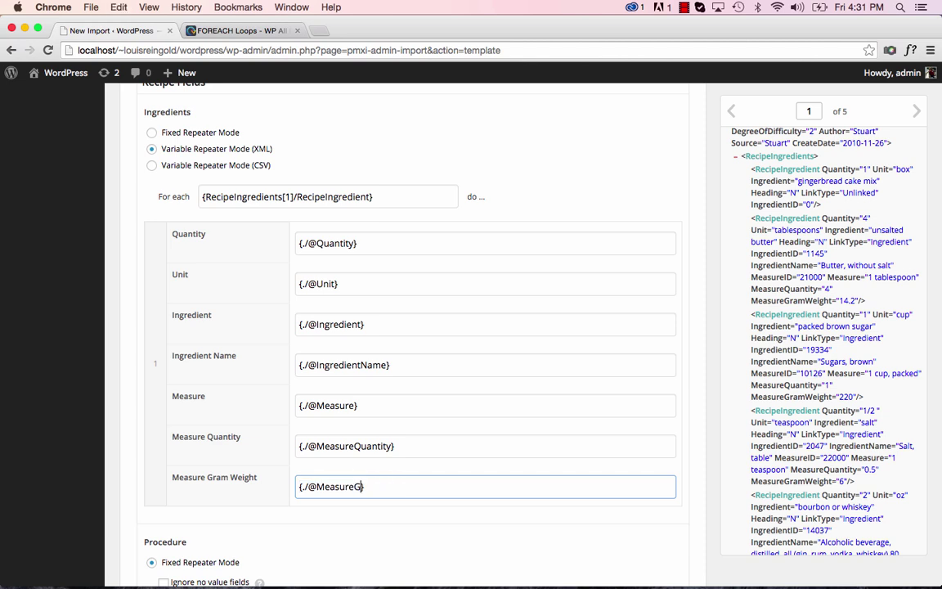
pyautogui.scroll(-5, 471, 479)
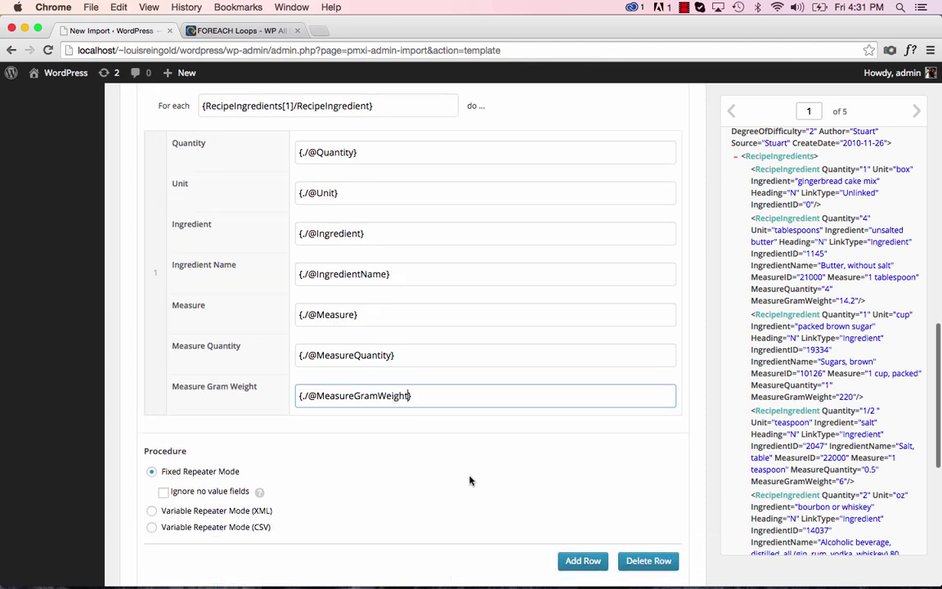
pyautogui.scroll(-2, 249, 382)
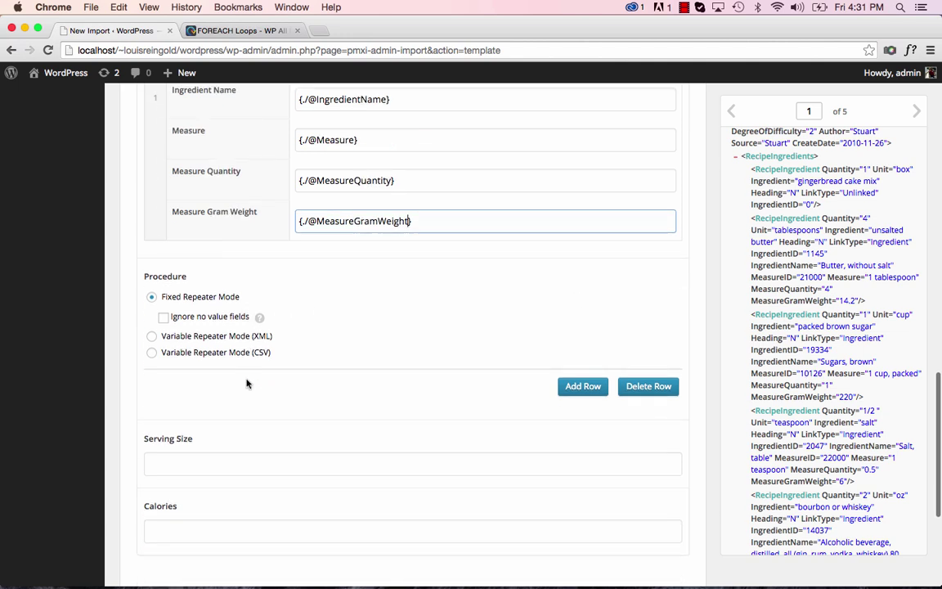
# Set Procedure to Variable Repeater Mode (XML) looping over {RecipeProcedures[1]/RecipeProcedure}
pyautogui.click(219, 338)
pyautogui.click(253, 357)
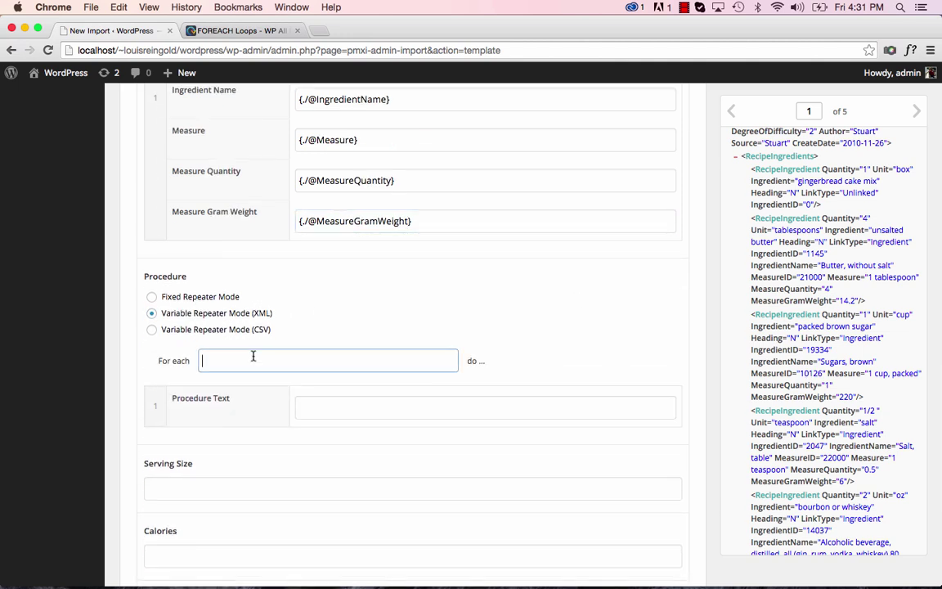
pyautogui.click(736, 157)
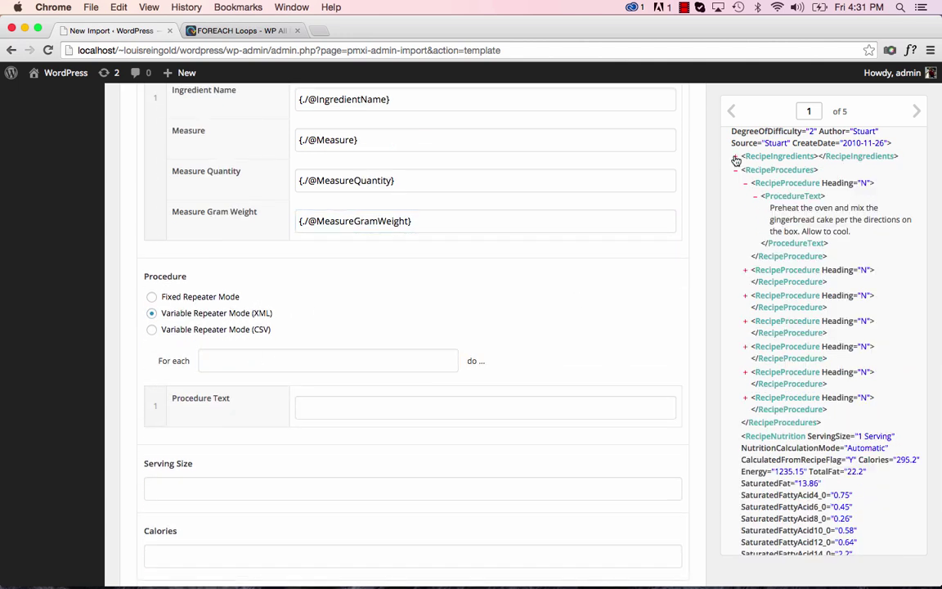
pyautogui.moveTo(783, 191); pyautogui.dragTo(414, 360)
pyautogui.click(384, 361)
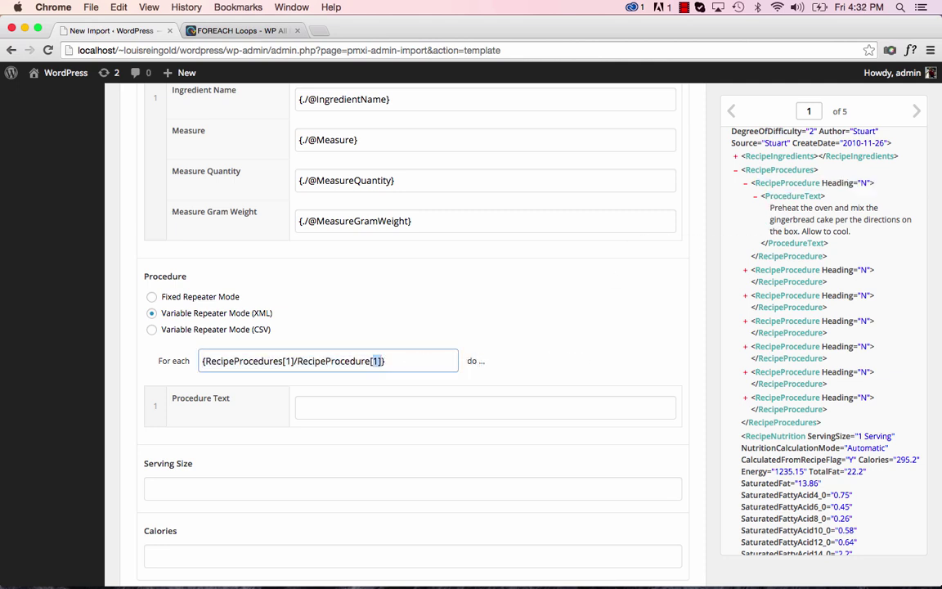
pyautogui.press('BackSpace')
# Map Procedure Text to the relative {ProcedureText[1]} element
pyautogui.click(448, 407)
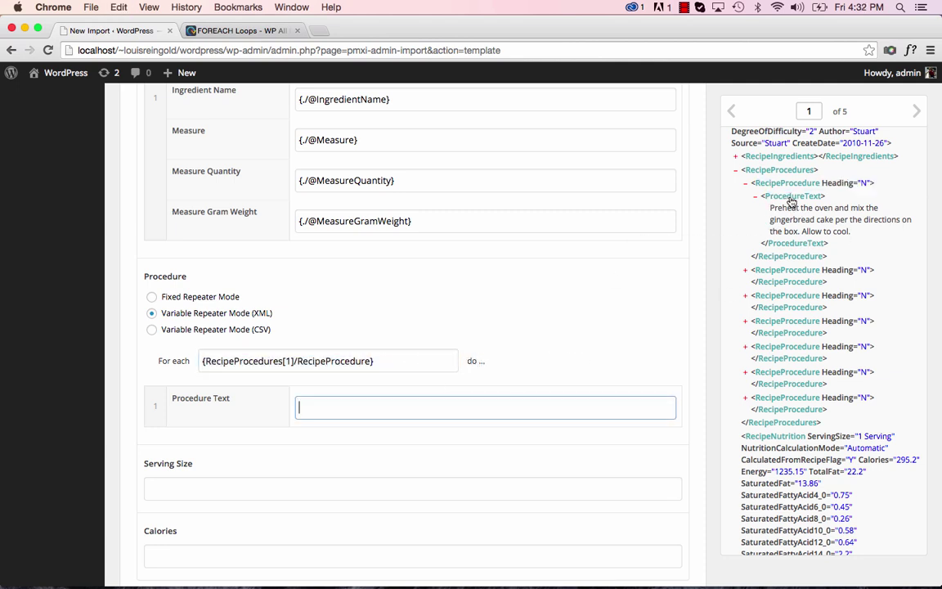
pyautogui.moveTo(791, 201); pyautogui.dragTo(311, 413)
pyautogui.click(500, 407)
pyautogui.press('super+x')
# Map Serving Size and Calories to the RecipeNutrition ServingSize and Calories attributes
pyautogui.click(328, 483)
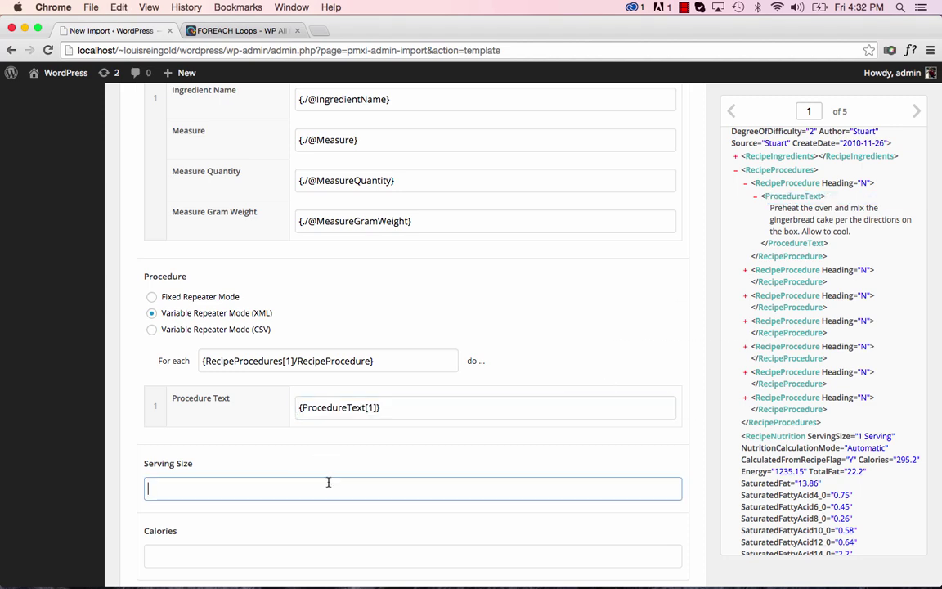
pyautogui.scroll(-8, 825, 436)
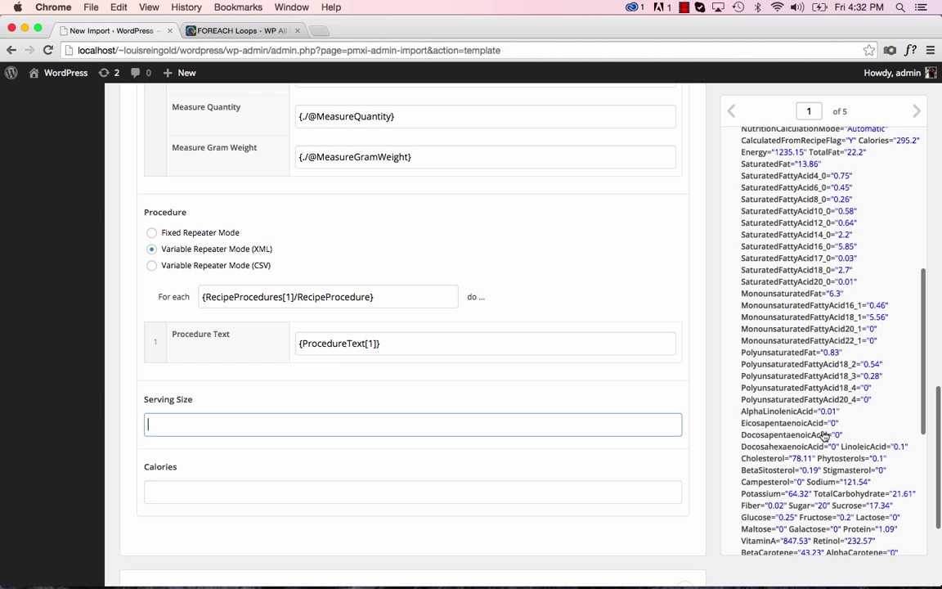
pyautogui.scroll(3, 824, 436)
pyautogui.moveTo(843, 178); pyautogui.dragTo(525, 424)
pyautogui.click(520, 490)
pyautogui.moveTo(867, 202); pyautogui.dragTo(571, 490)
pyautogui.scroll(-3, 601, 484)
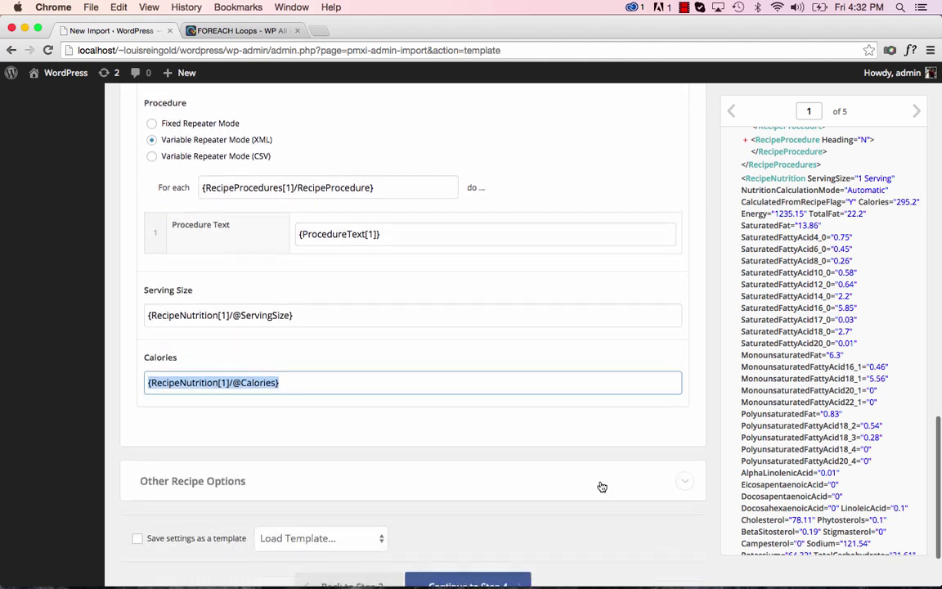
pyautogui.scroll(-2, 602, 487)
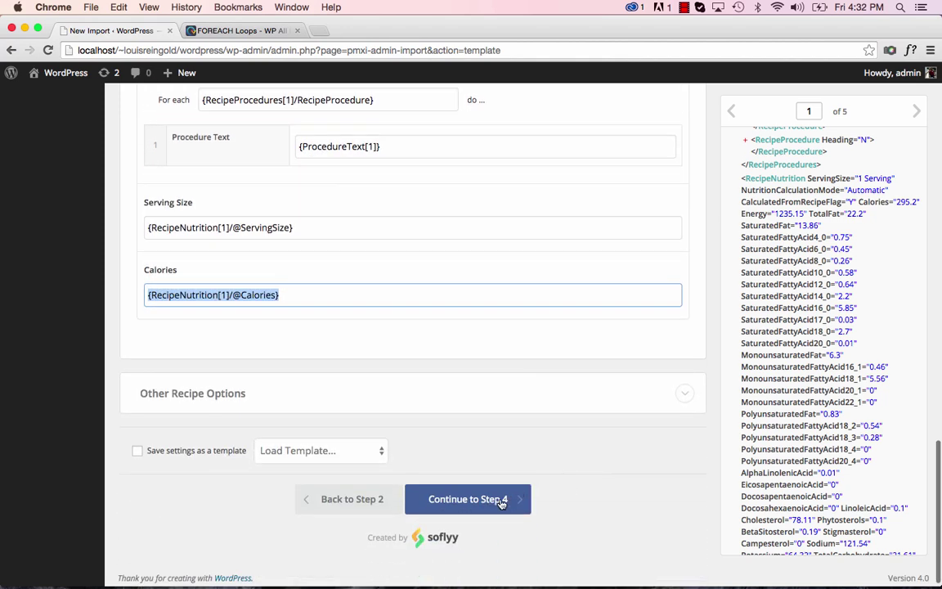
# Run the import with an auto-detected Name identifier, creating 5 records, and view the Recipes list
pyautogui.click(502, 503)
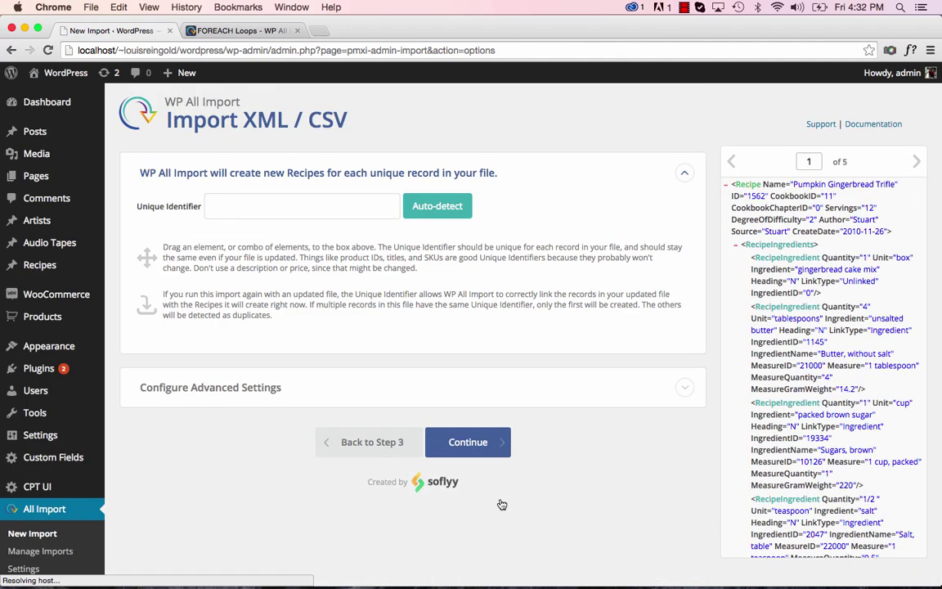
pyautogui.click(434, 209)
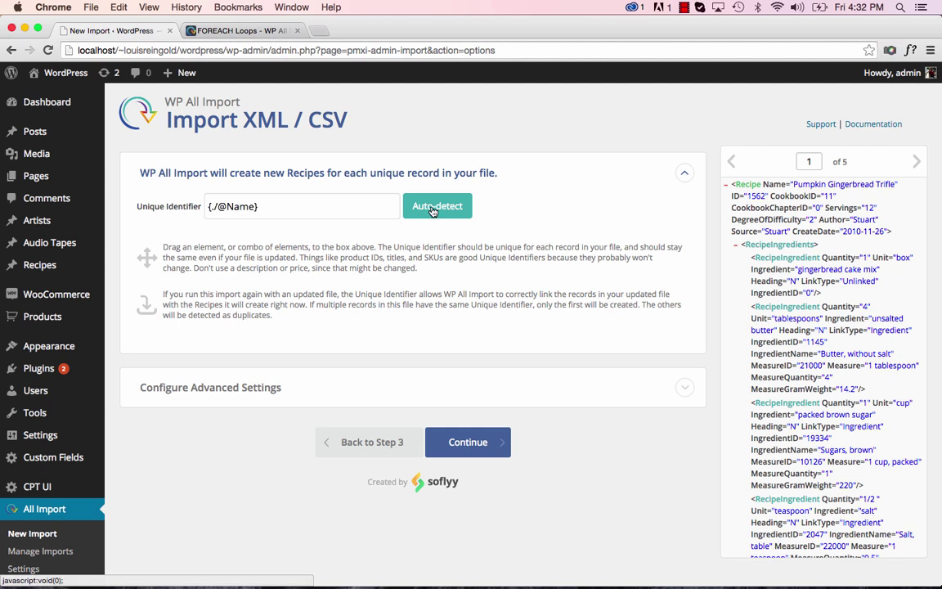
pyautogui.click(464, 453)
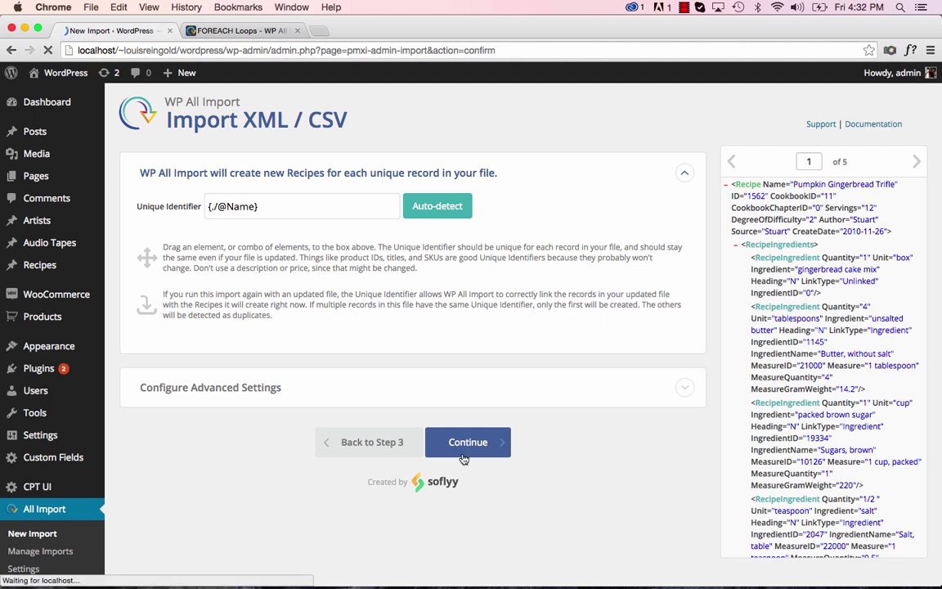
pyautogui.click(795, 204)
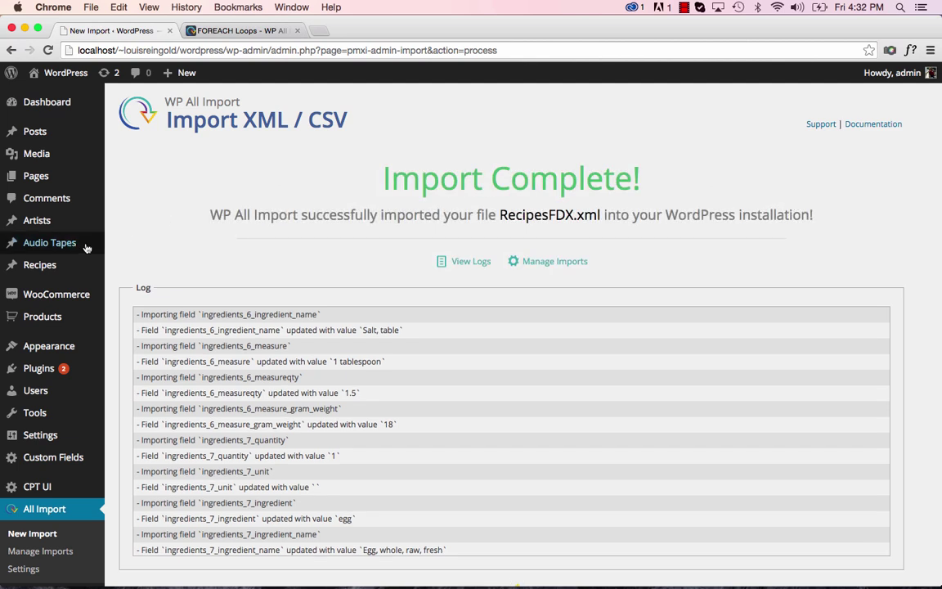
pyautogui.click(52, 265)
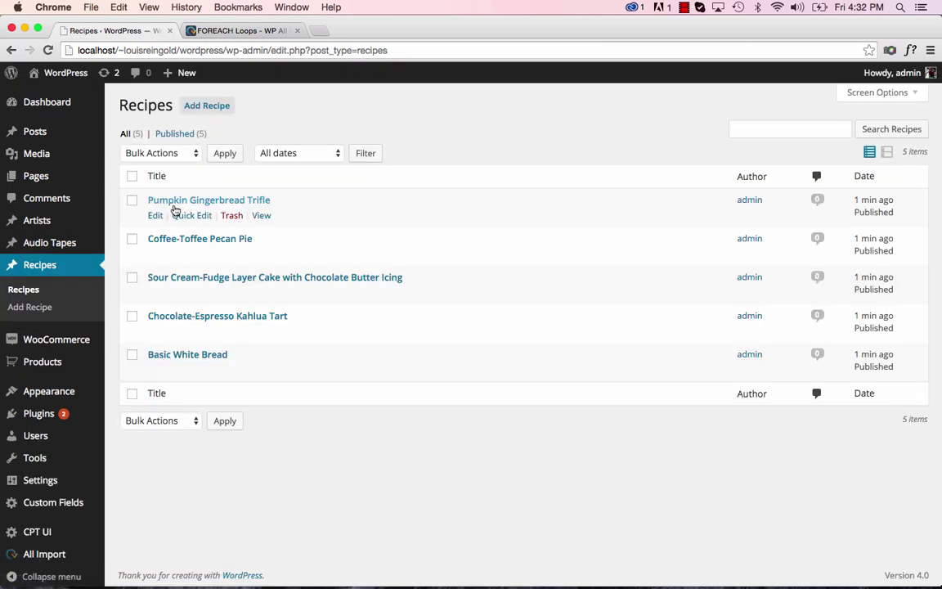
# Open Pumpkin Gingerbread Trifle and check its 11 ingredients, 7 procedure steps and 295.2 calories
pyautogui.click(200, 205)
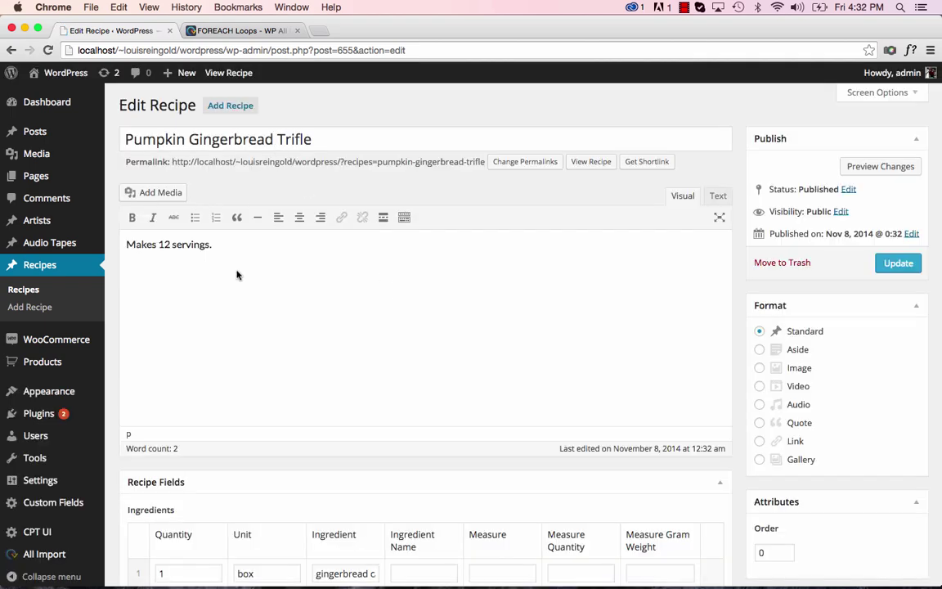
pyautogui.scroll(-10, 237, 275)
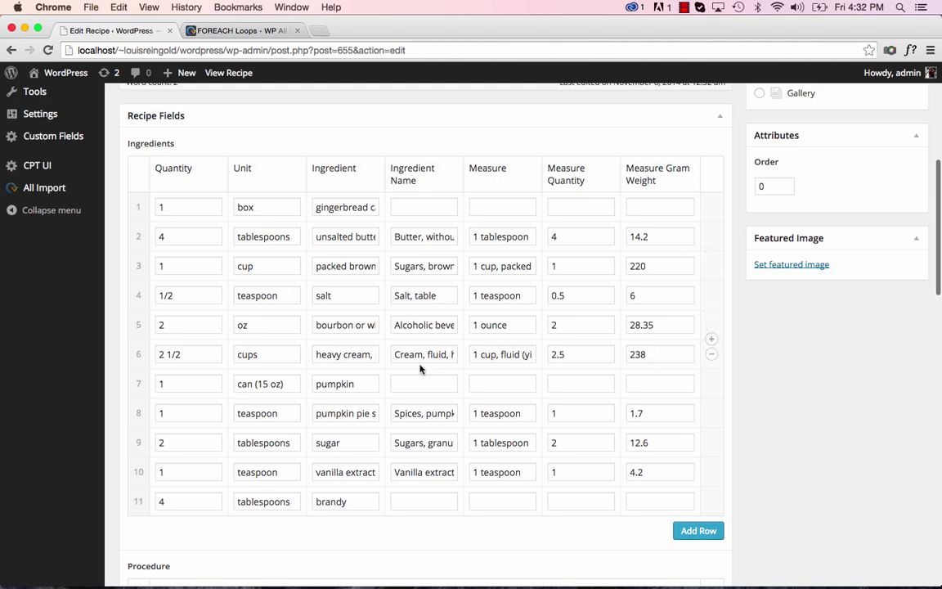
pyautogui.scroll(-3, 637, 452)
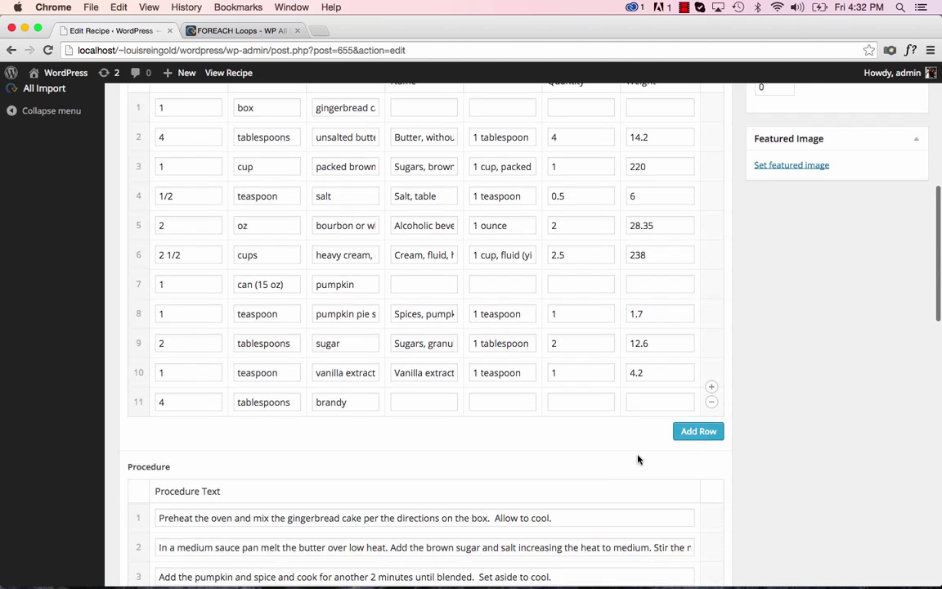
pyautogui.scroll(-15, 574, 414)
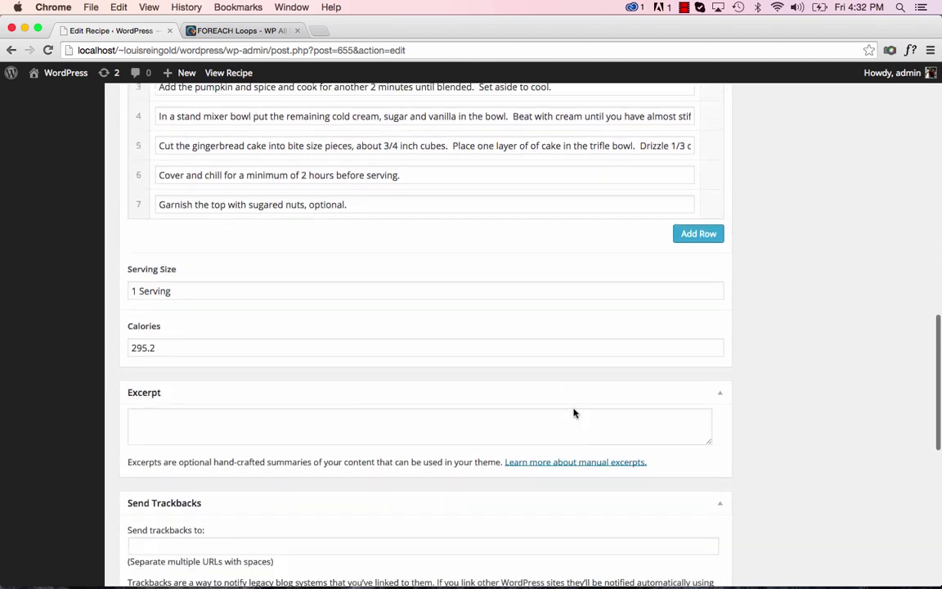
pyautogui.scroll(20, 574, 413)
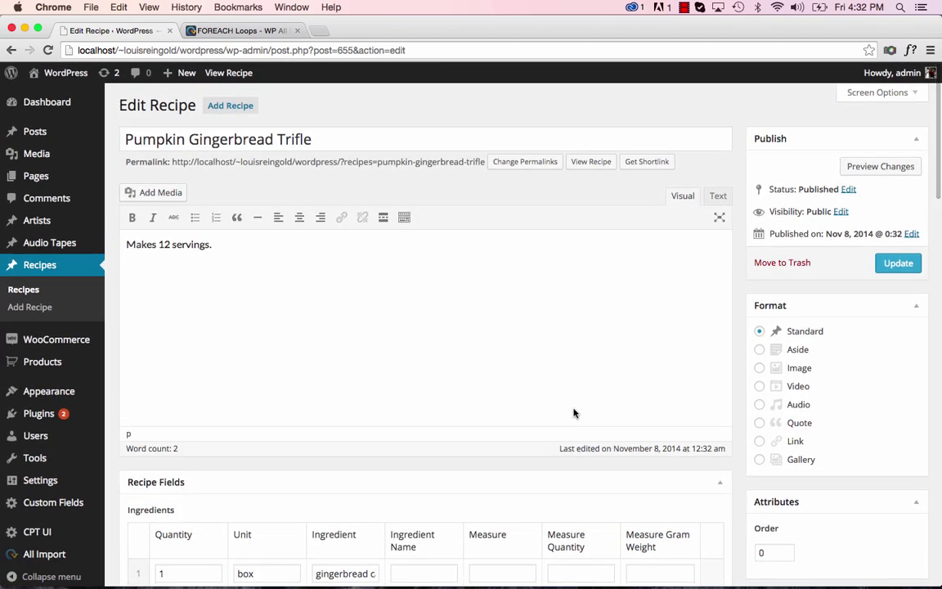